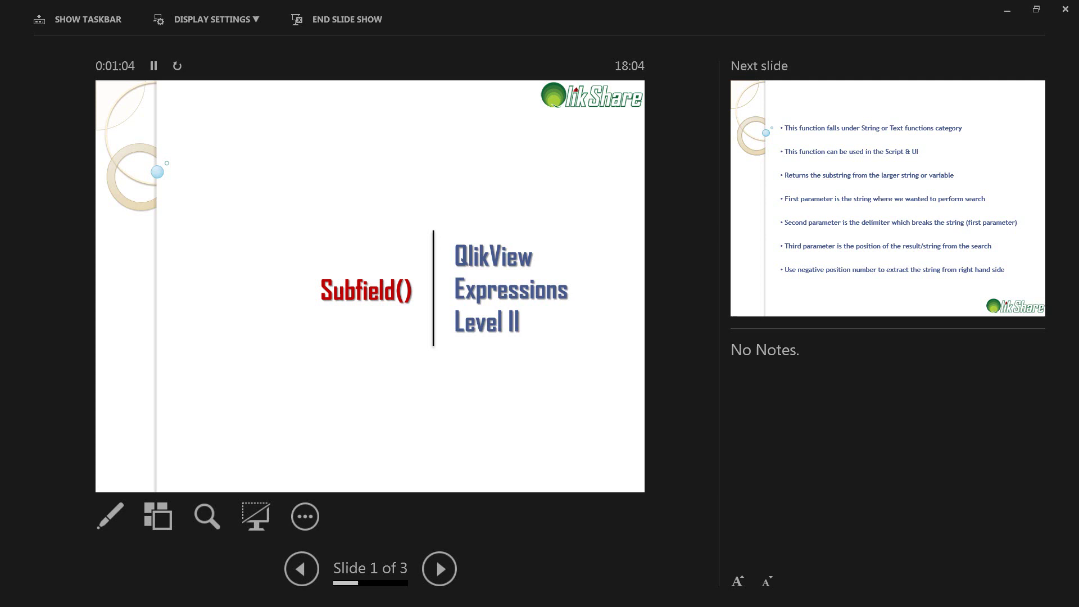
Advance the slide show to slide 2, 'Understanding Subfield() Function'
{"action": "key", "text": "Right"}
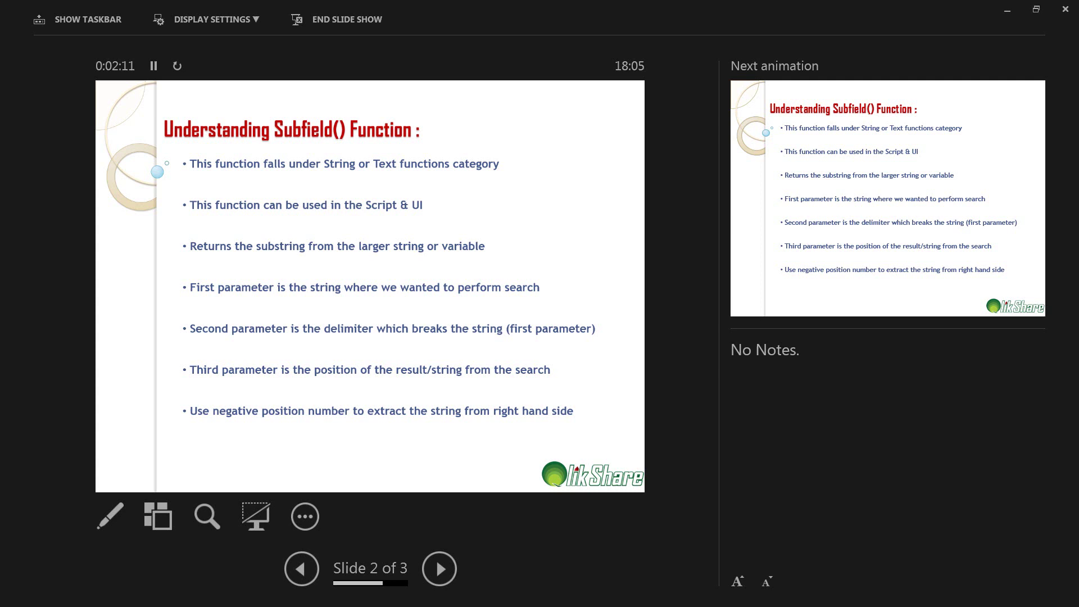
Bring in slide 2's heading, then advance to slide 3, 'Where to use Subfield() Function'
{"action": "key", "text": "Right"}
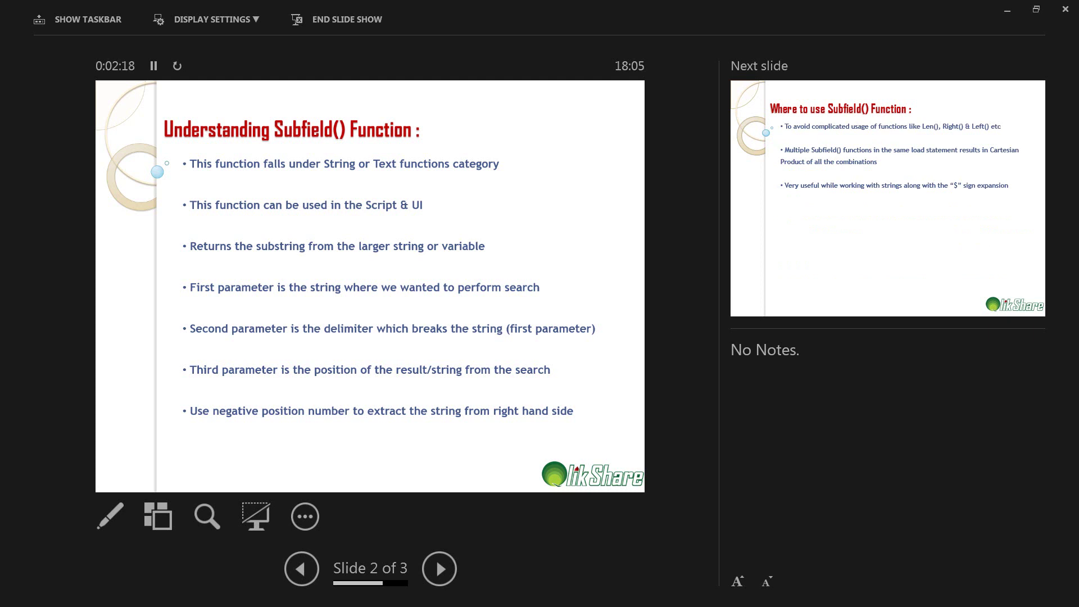
{"action": "key", "text": "Right"}
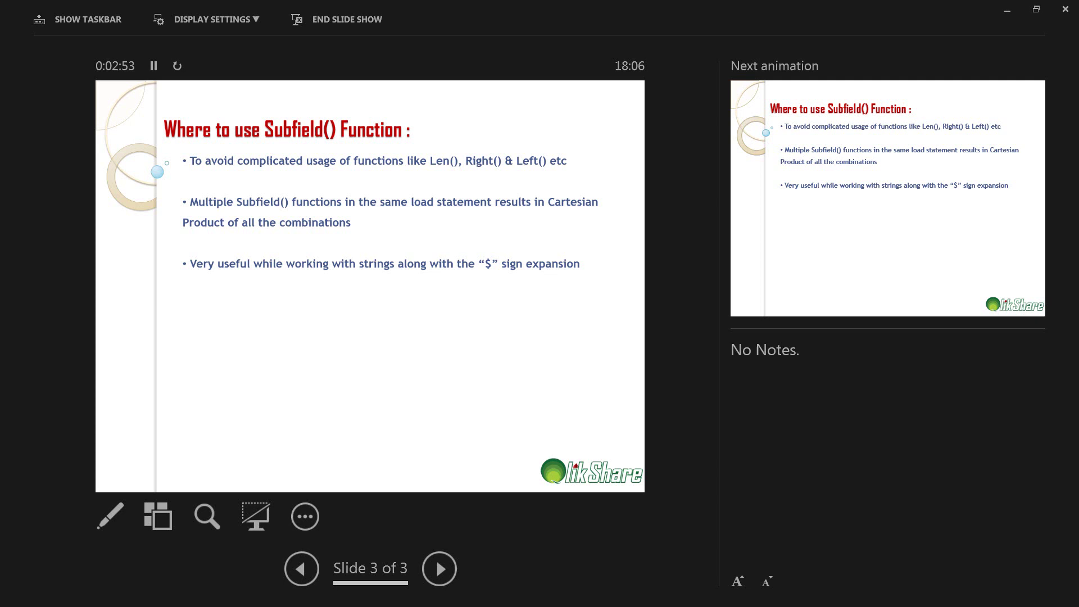
Play slide 3's remaining animation and end the PowerPoint slide show
{"action": "key", "text": "Right"}
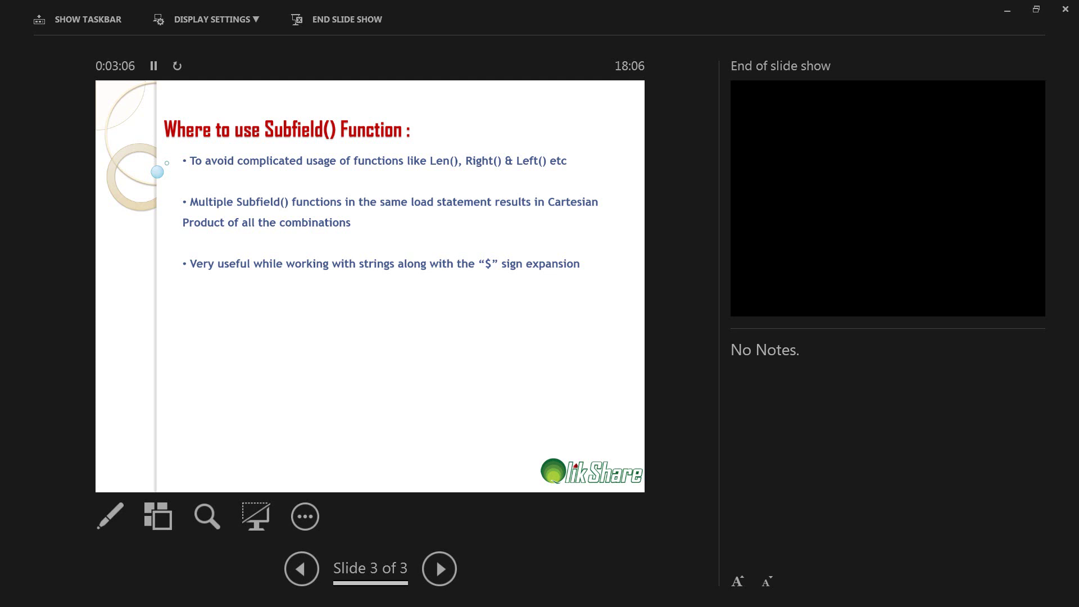
{"action": "key", "text": "Escape"}
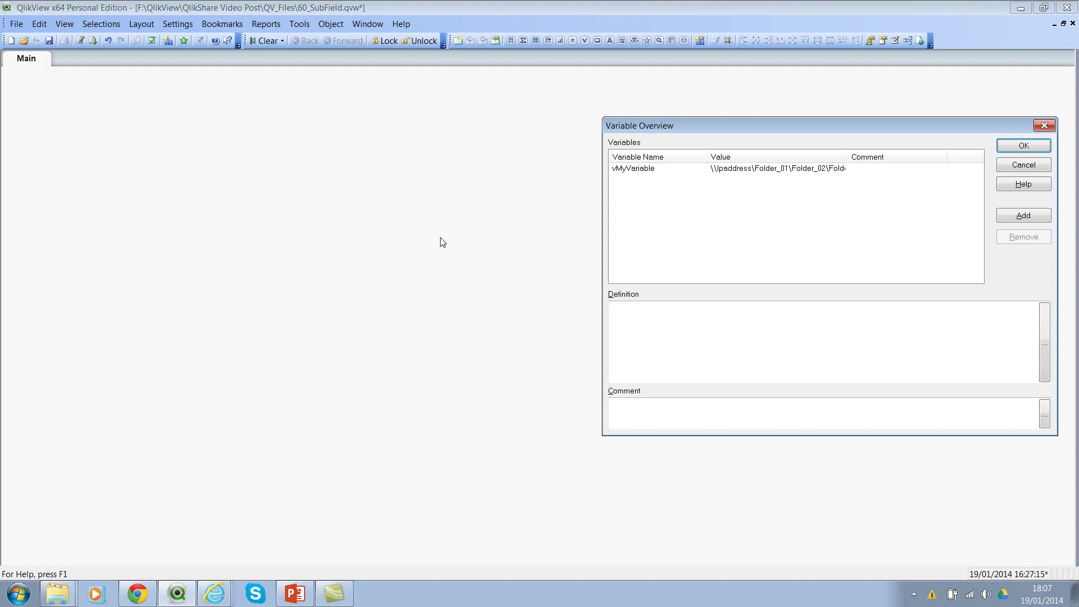
{"action": "left_click", "coordinate": [650, 170]}
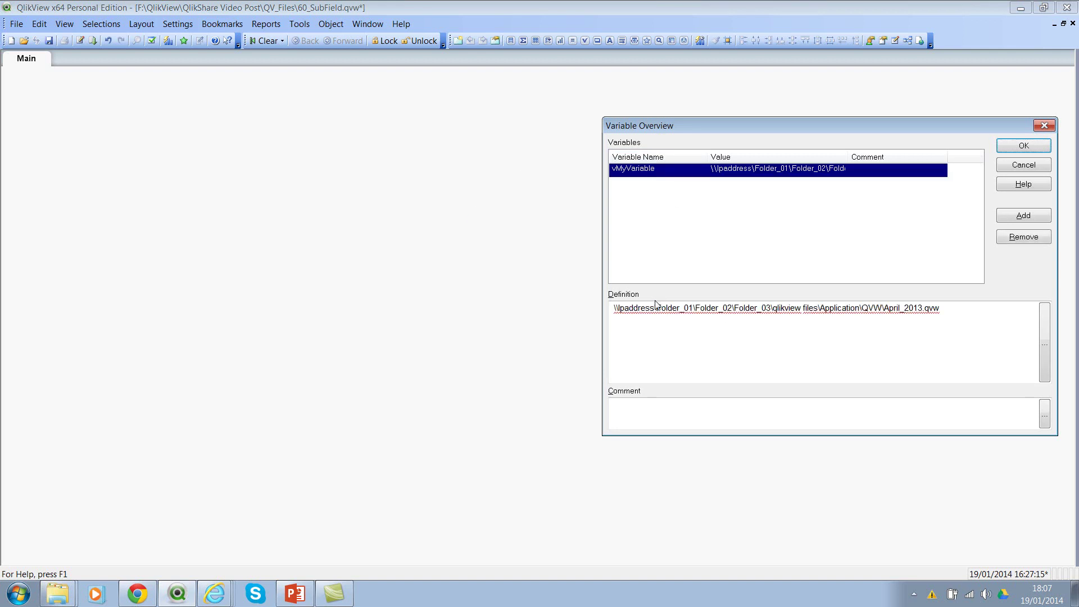
{"action": "double_click", "coordinate": [634, 308]}
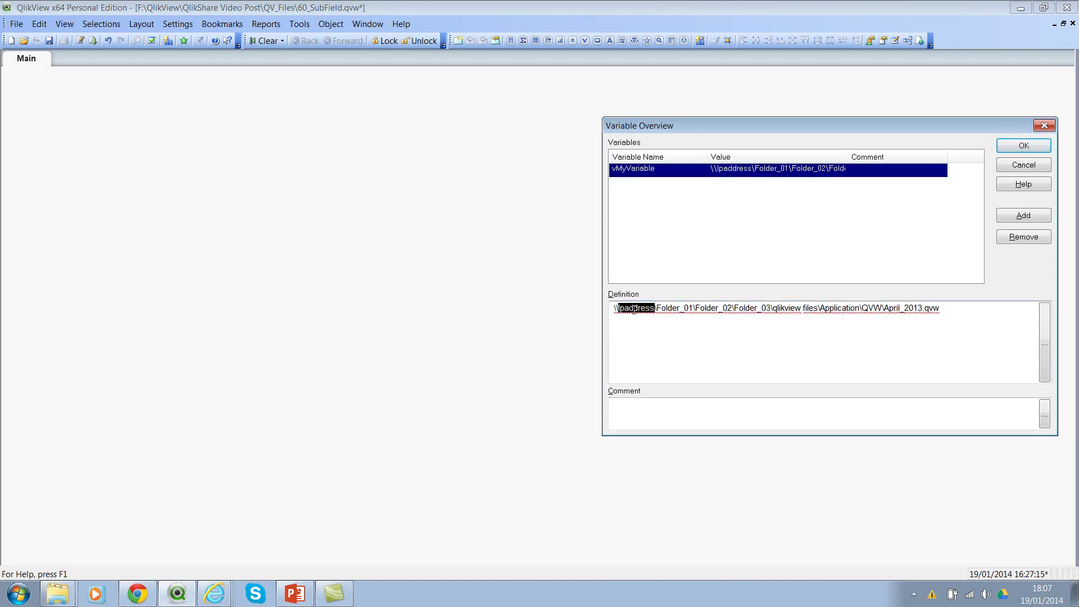
{"action": "double_click", "coordinate": [667, 308]}
{"action": "left_click", "coordinate": [713, 309]}
{"action": "left_click", "coordinate": [756, 308]}
{"action": "double_click", "coordinate": [796, 308]}
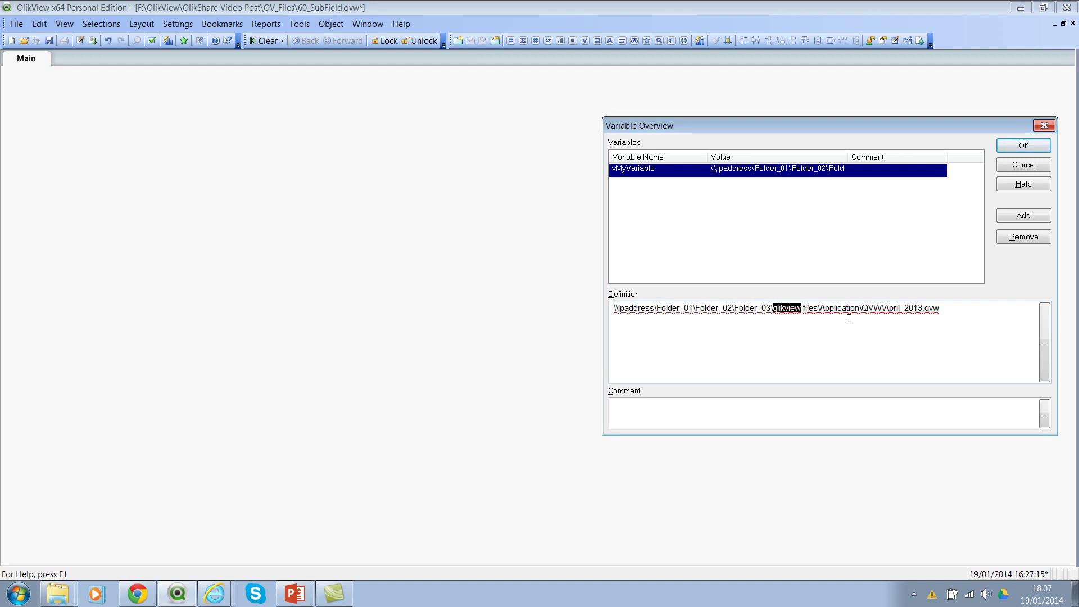
{"action": "left_click", "coordinate": [862, 307]}
{"action": "left_click", "coordinate": [1023, 146]}
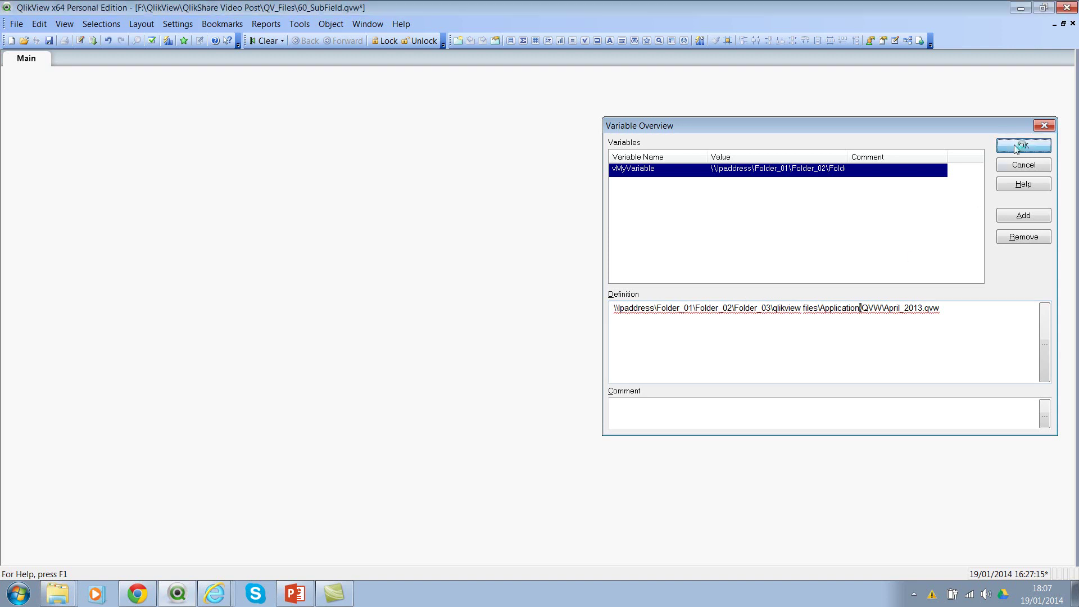
Add a text object with =SubField(vMyVariable, '\', 3) so it displays Ipaddress
{"action": "right_click", "coordinate": [281, 184]}
{"action": "mouse_move", "coordinate": [344, 218]}
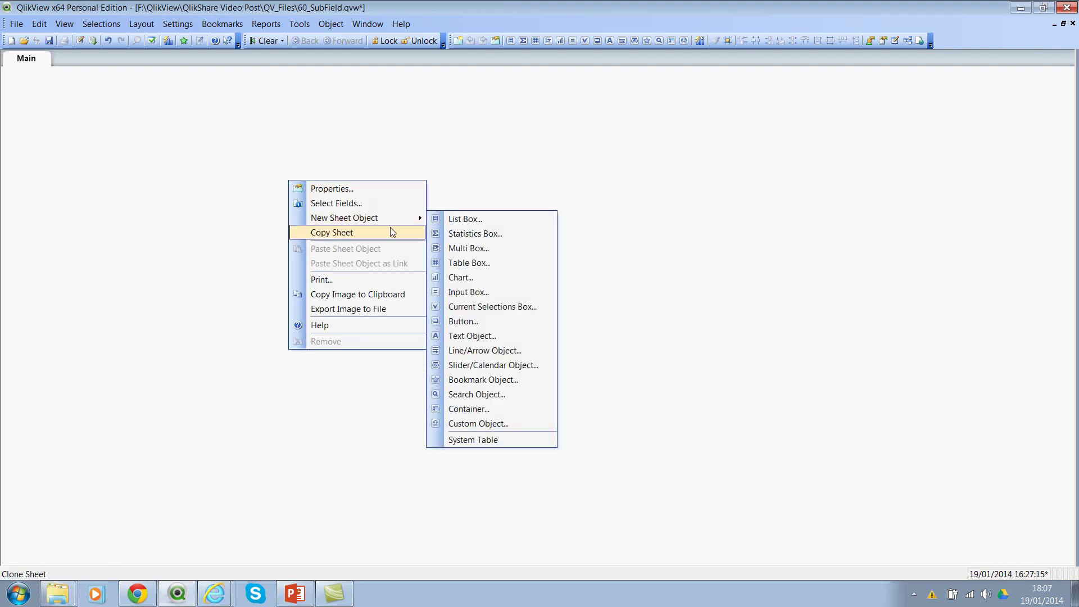
{"action": "left_click", "coordinate": [472, 335]}
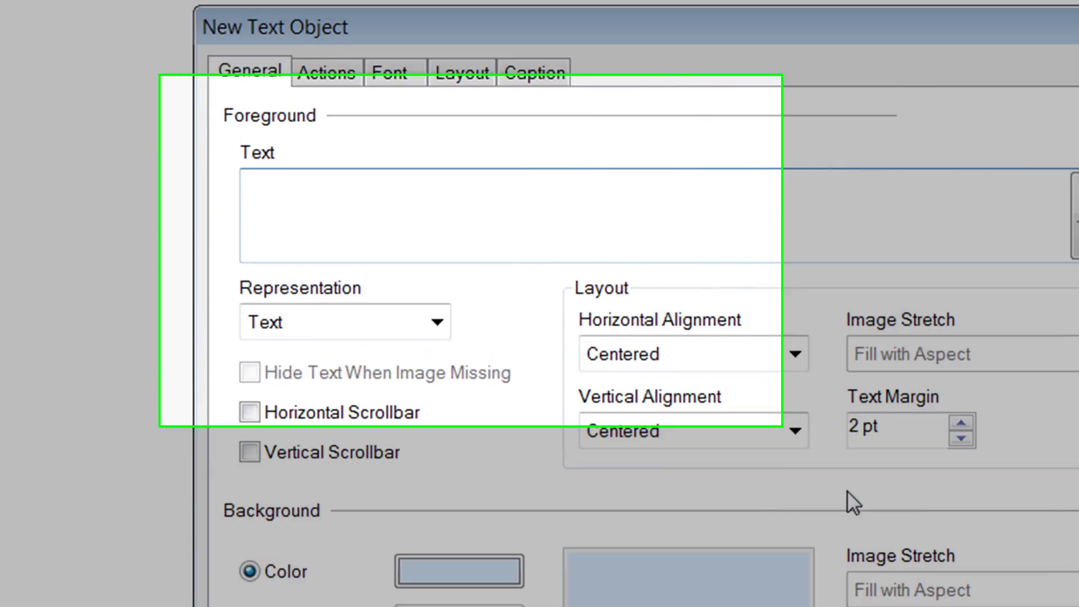
{"action": "type", "text": "=Sub"}
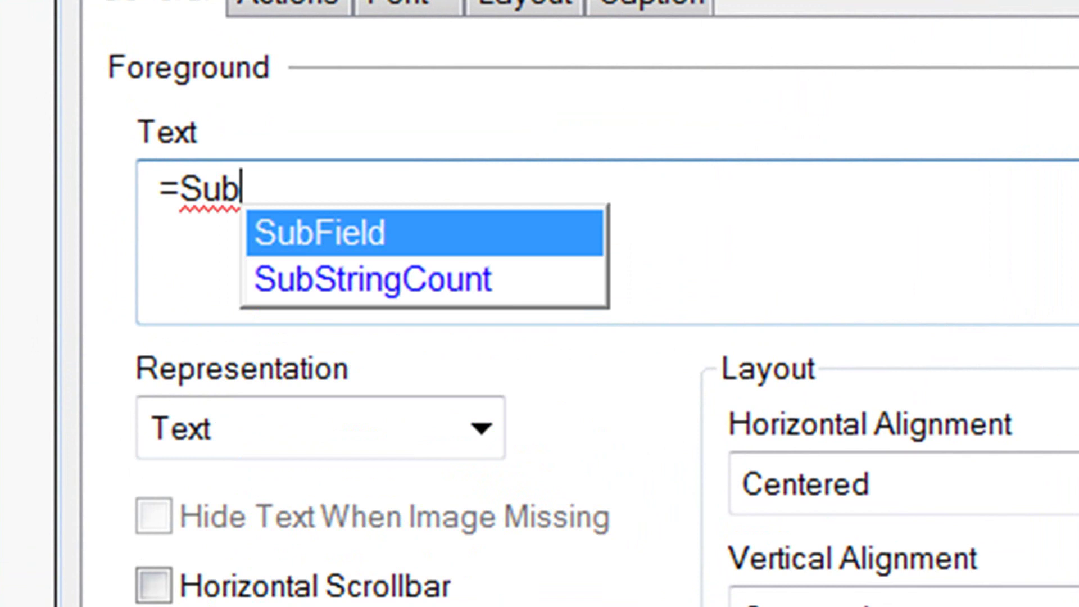
{"action": "key", "text": "Return"}
{"action": "type", "text": "("}
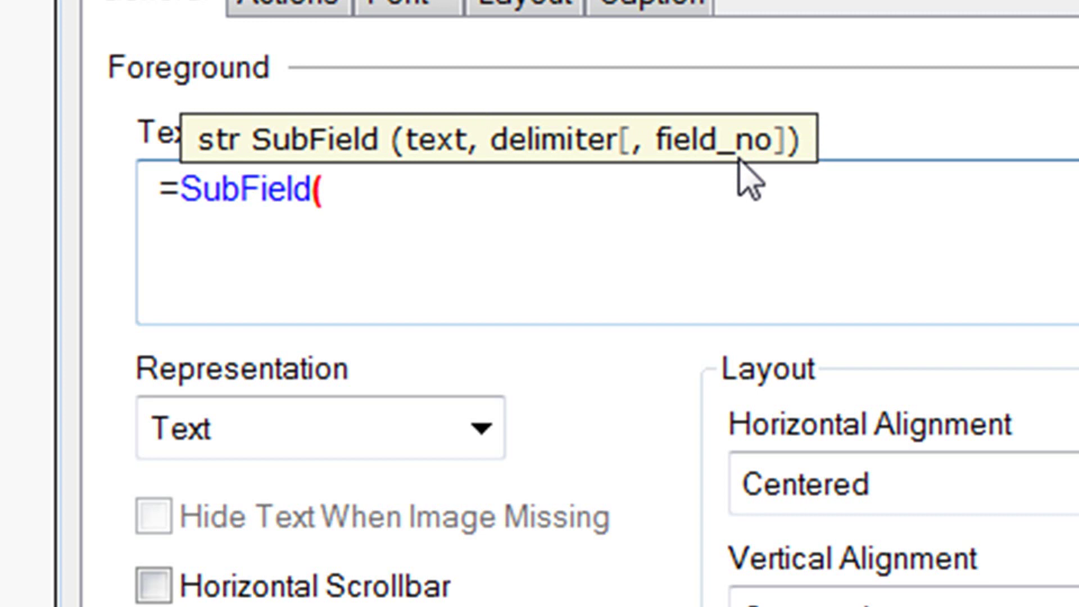
{"action": "type", "text": "vm"}
{"action": "key", "text": "Return"}
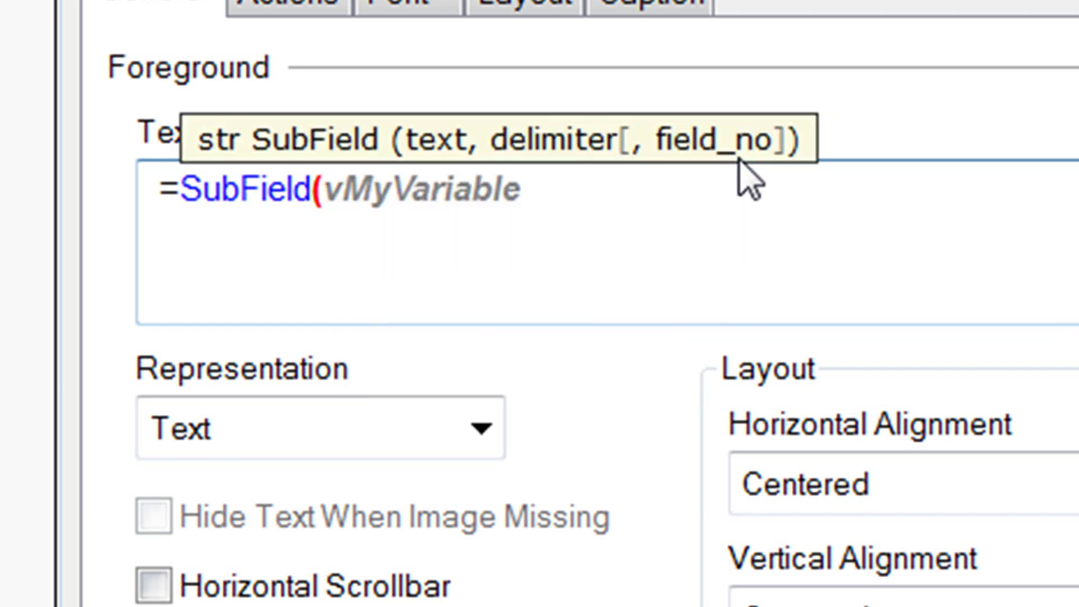
{"action": "type", "text": ", '\\'"}
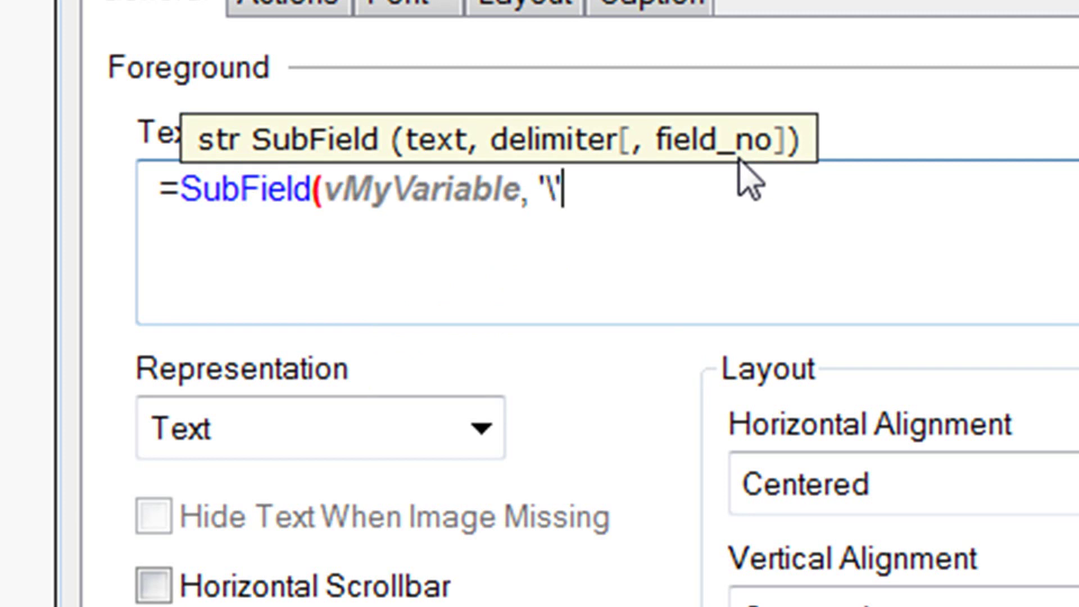
{"action": "type", "text": ", 3)"}
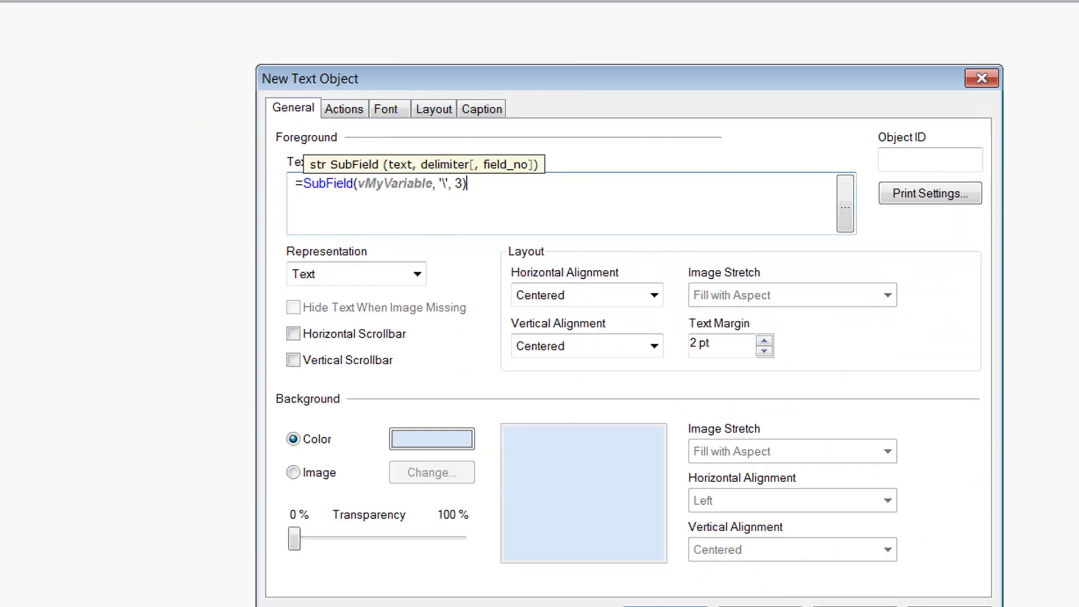
{"action": "left_click", "coordinate": [665, 605]}
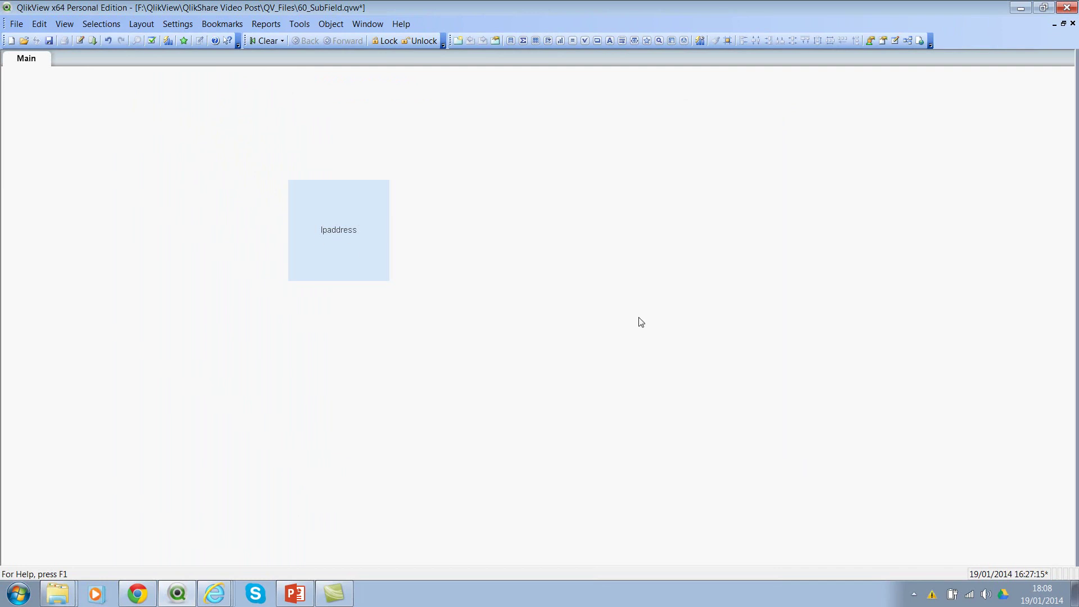
Delete vMyVariable's leading backslashes one at a time, making the text show Folder_01, then Folder_02
{"action": "key", "text": "ctrl+alt+v"}
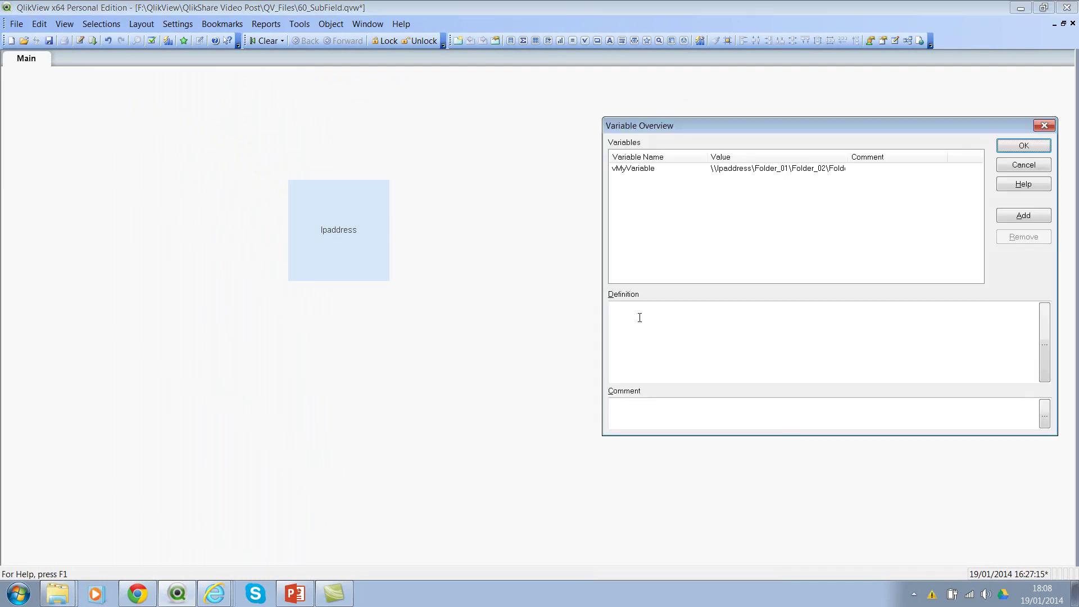
{"action": "left_click", "coordinate": [709, 168]}
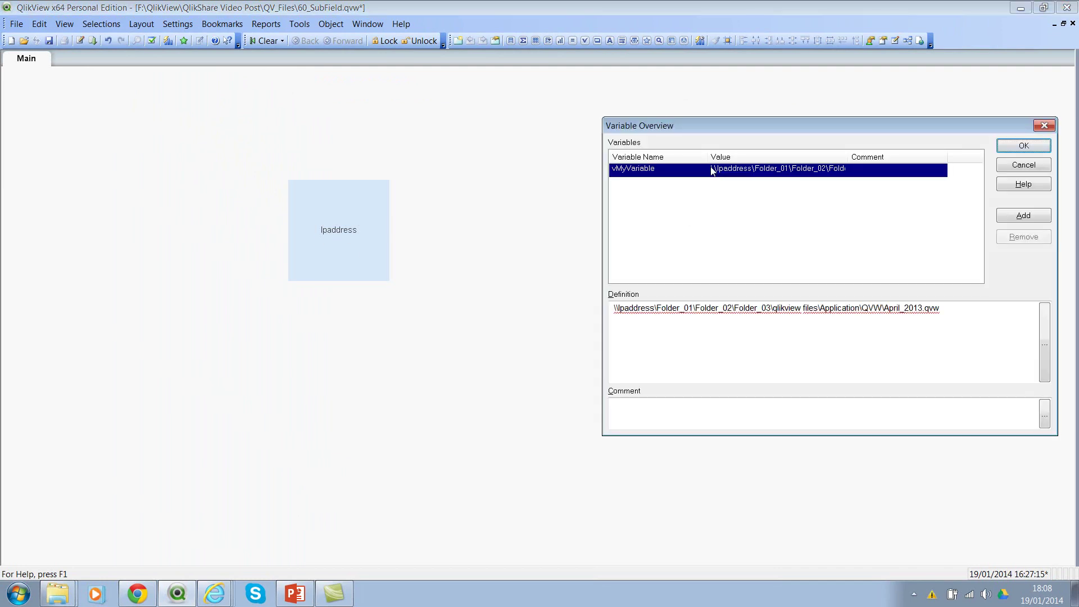
{"action": "left_click", "coordinate": [611, 308]}
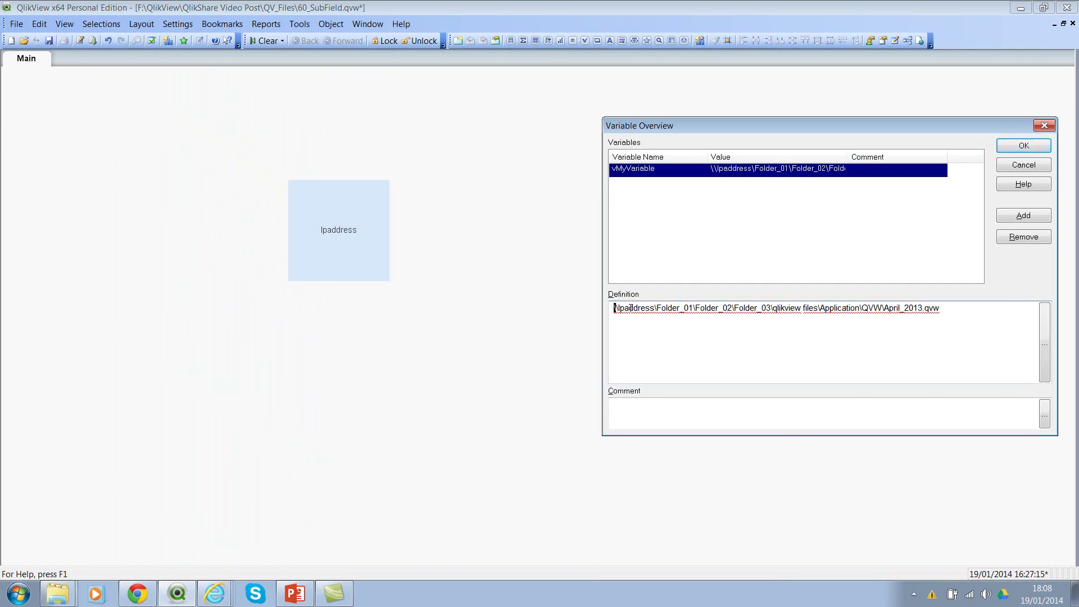
{"action": "double_click", "coordinate": [631, 308]}
{"action": "left_click", "coordinate": [669, 334]}
{"action": "key", "text": "Delete"}
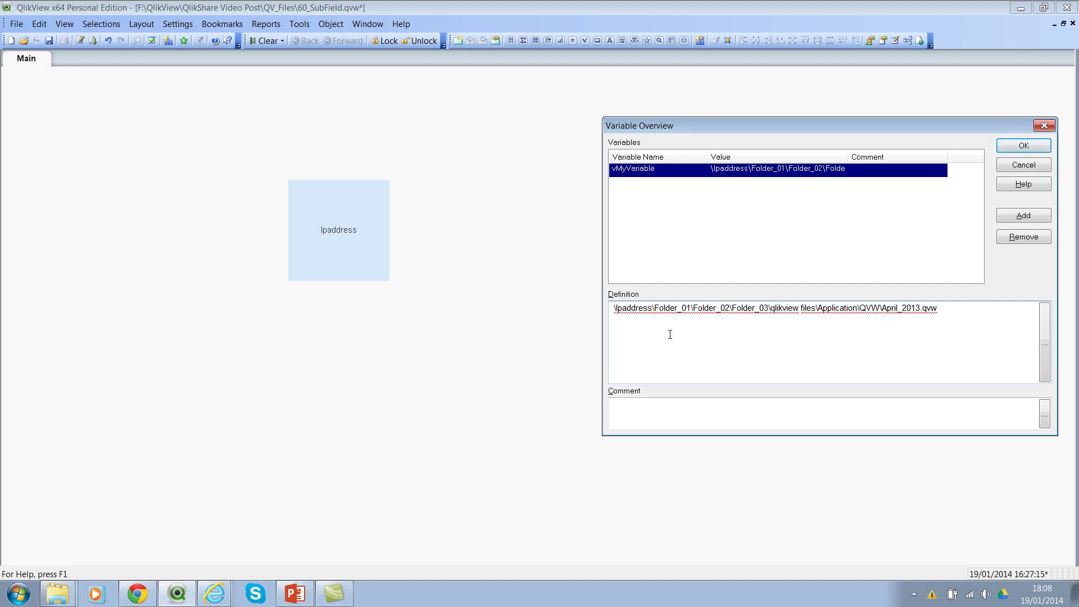
{"action": "left_click", "coordinate": [1024, 146]}
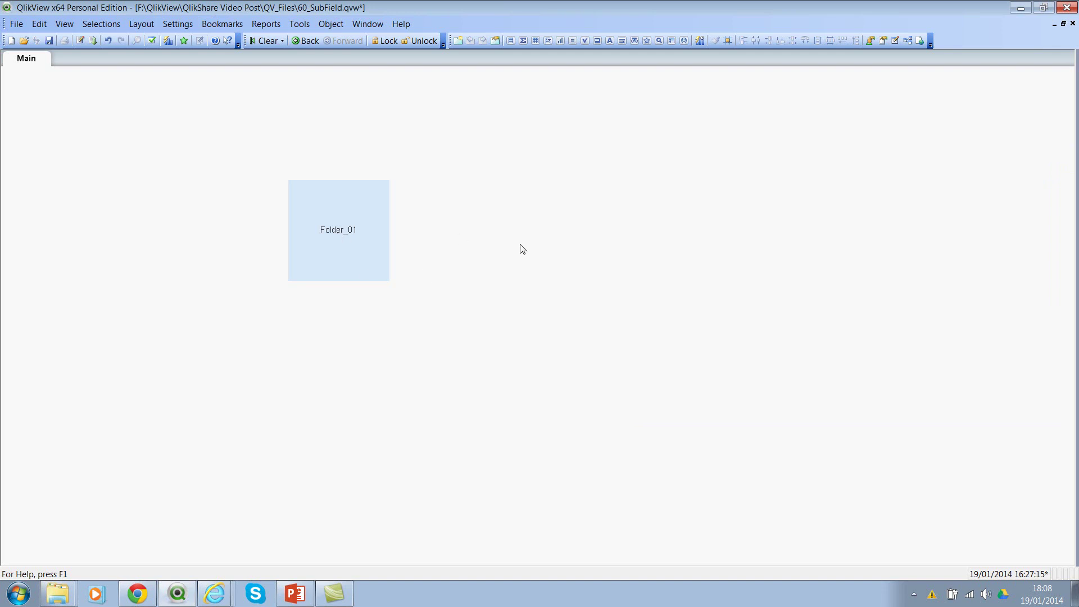
{"action": "key", "text": "ctrl+alt+v"}
{"action": "left_click", "coordinate": [687, 172]}
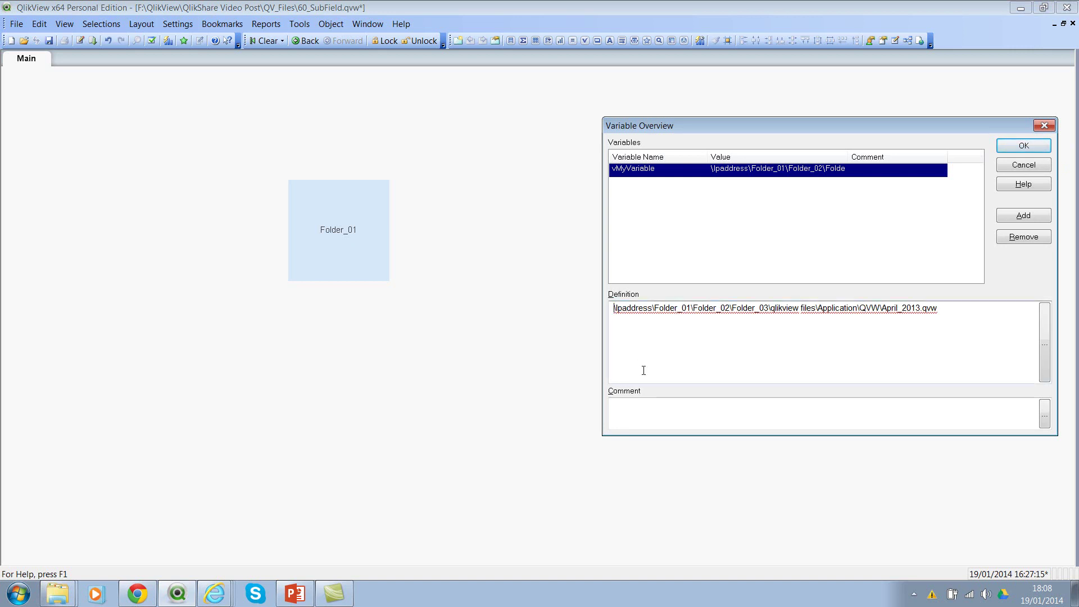
{"action": "key", "text": "Delete"}
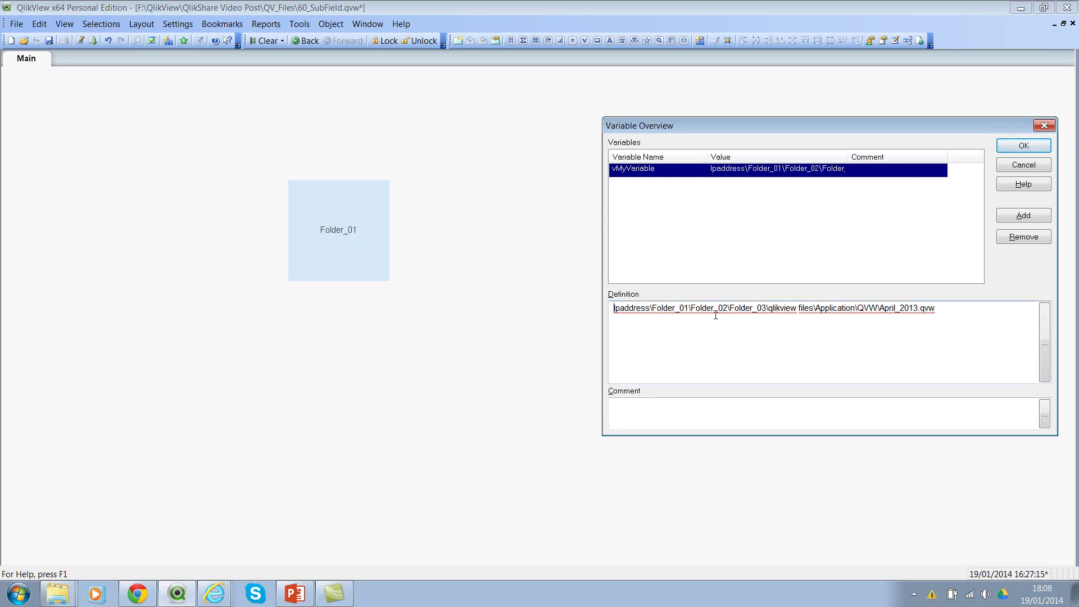
{"action": "left_click", "coordinate": [1026, 146]}
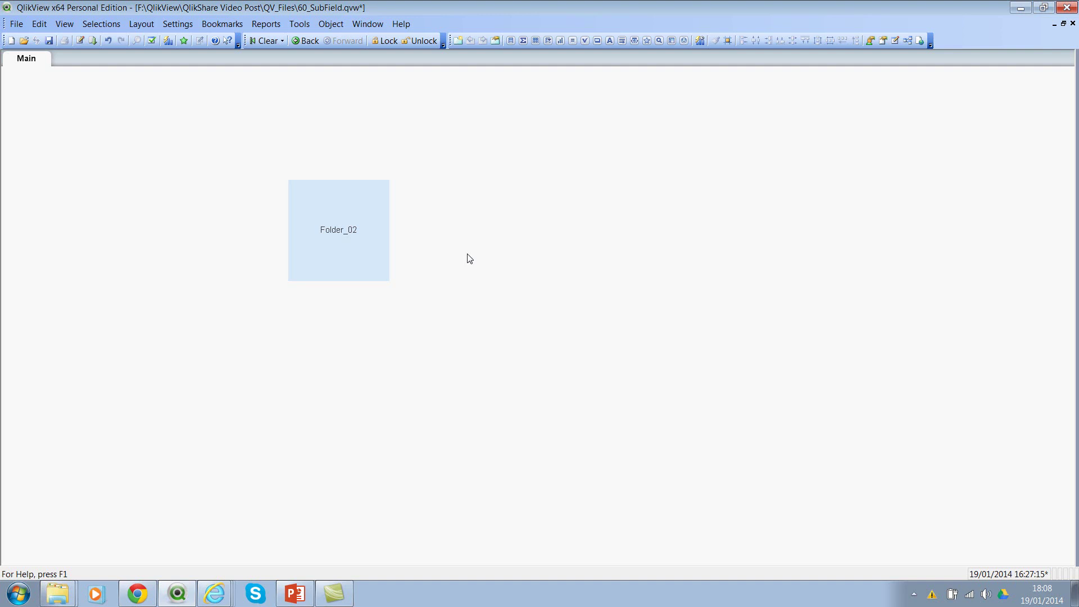
Restore the two leading backslashes (\\) at the start of vMyVariable's definition
{"action": "key", "text": "ctrl+alt+v"}
{"action": "left_click", "coordinate": [652, 173]}
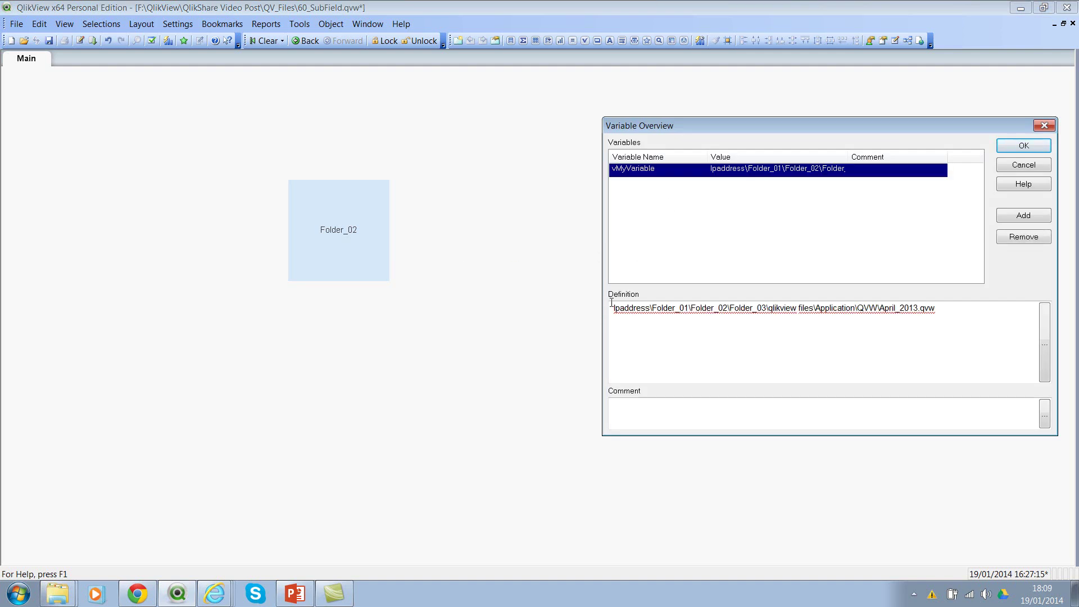
{"action": "type", "text": "\\\\"}
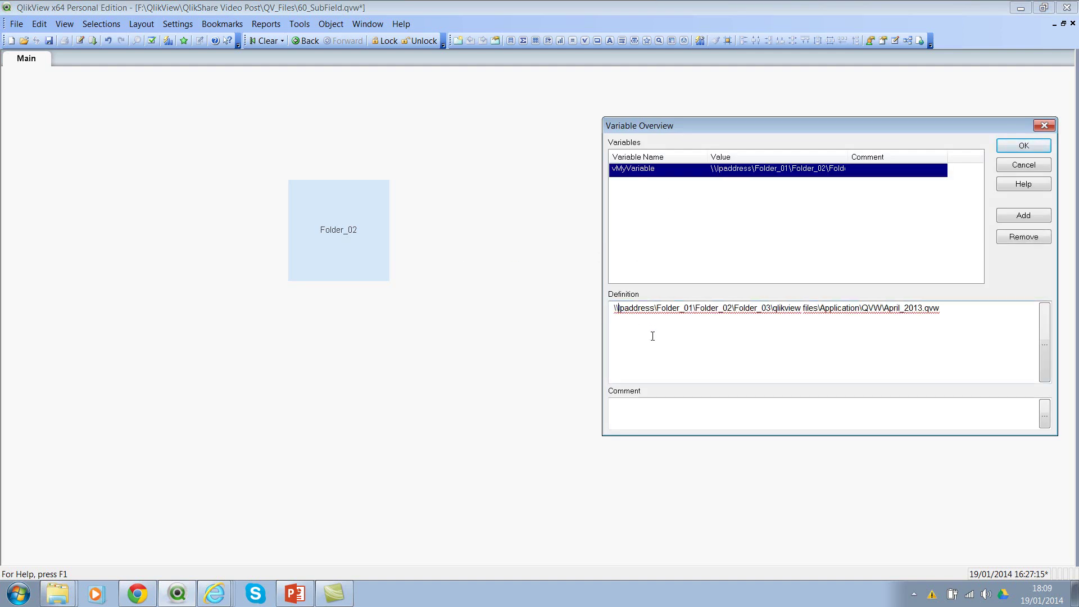
{"action": "left_click", "coordinate": [1023, 146]}
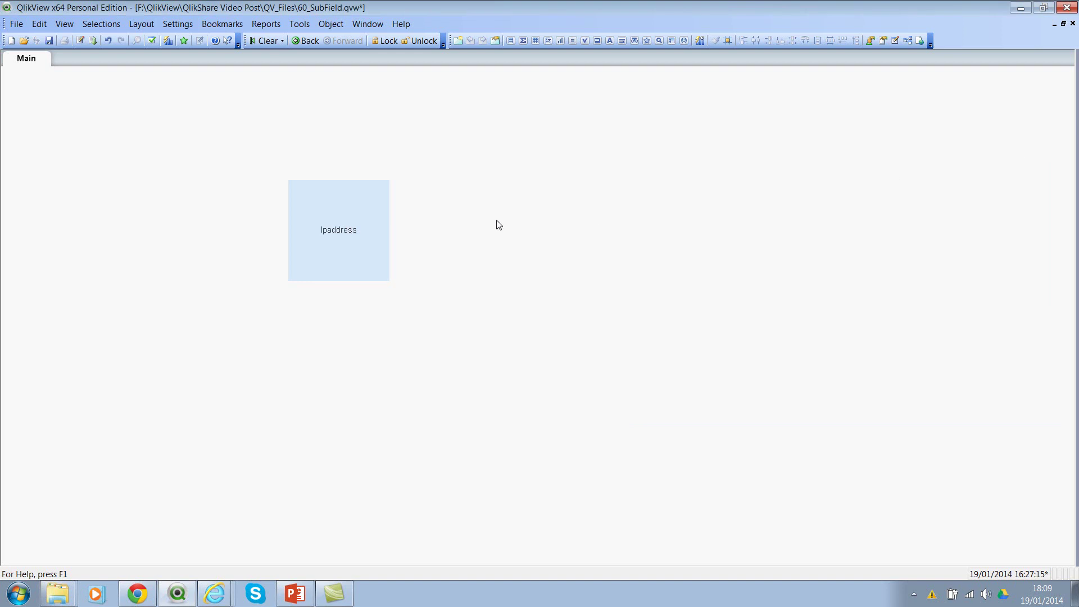
Change the text object's SubField index to 4, then 5, showing Folder_01 and Folder_02
{"action": "right_click", "coordinate": [331, 252]}
{"action": "left_click", "coordinate": [353, 246]}
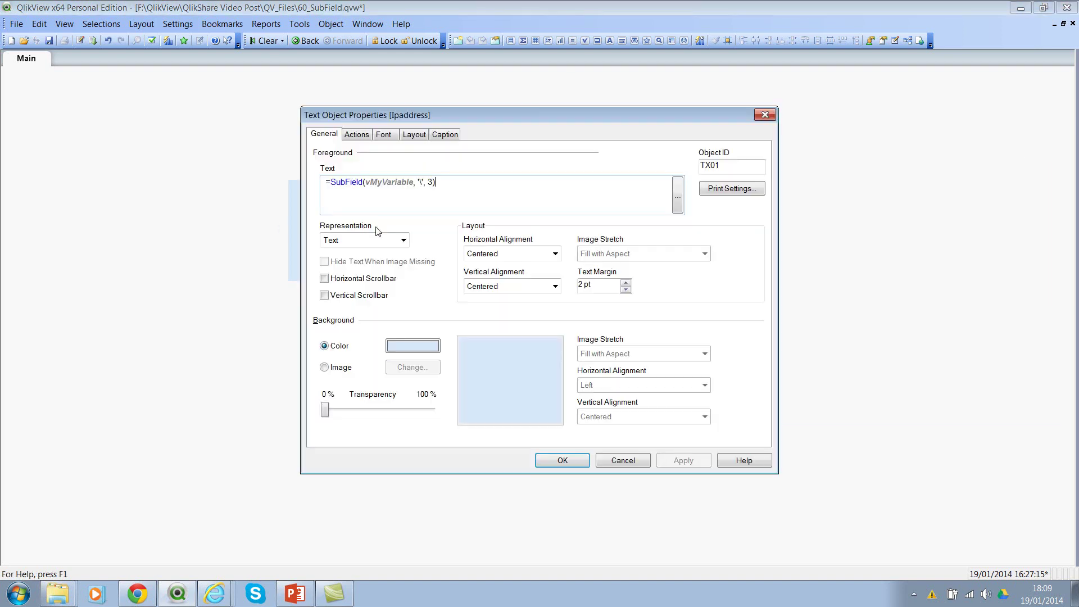
{"action": "key", "text": "BackSpace"}
{"action": "key", "text": "BackSpace"}
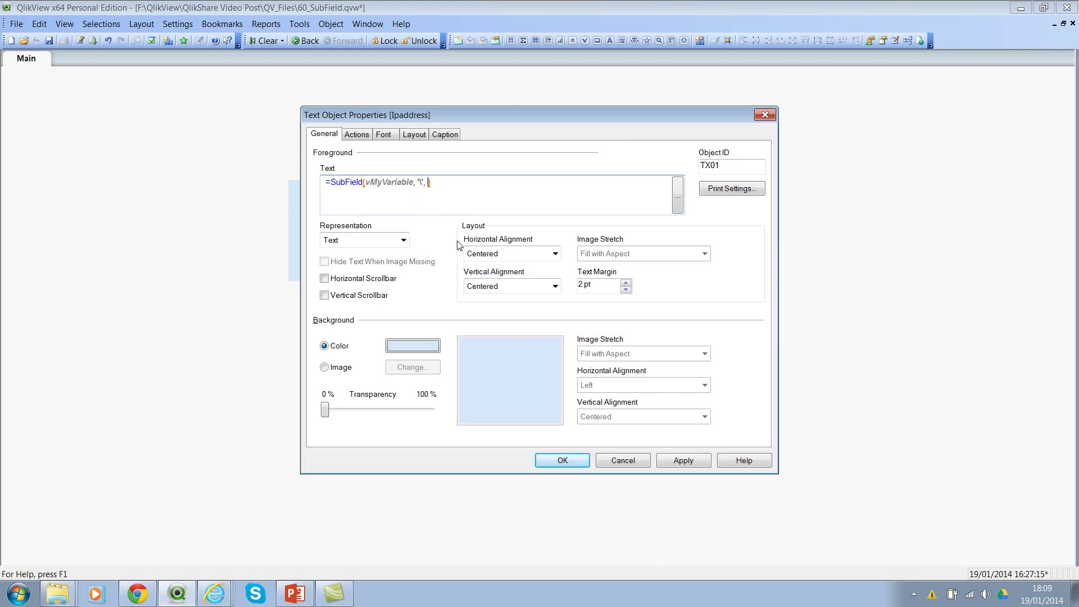
{"action": "type", "text": "4"}
{"action": "left_click_drag", "start_coordinate": [365, 115], "coordinate": [495, 111]}
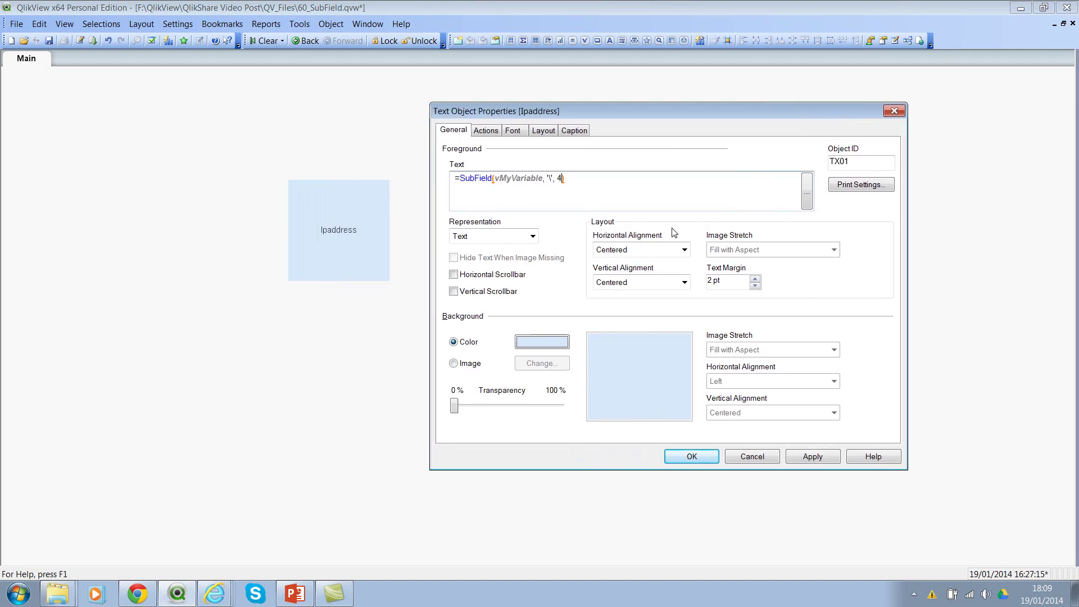
{"action": "left_click", "coordinate": [810, 460]}
{"action": "left_click", "coordinate": [562, 179]}
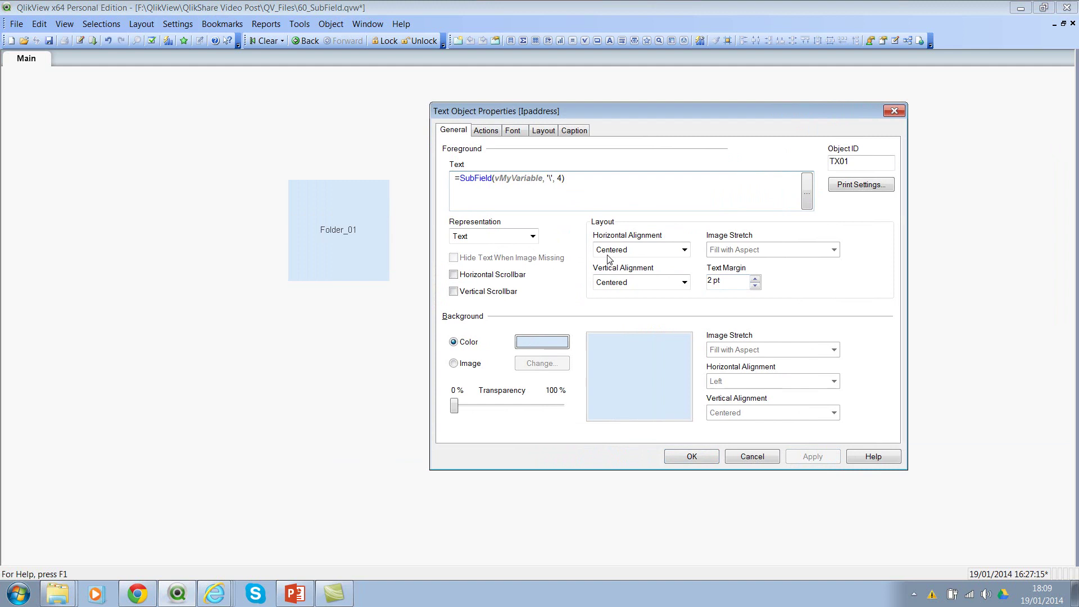
{"action": "key", "text": "BackSpace"}
{"action": "type", "text": "5"}
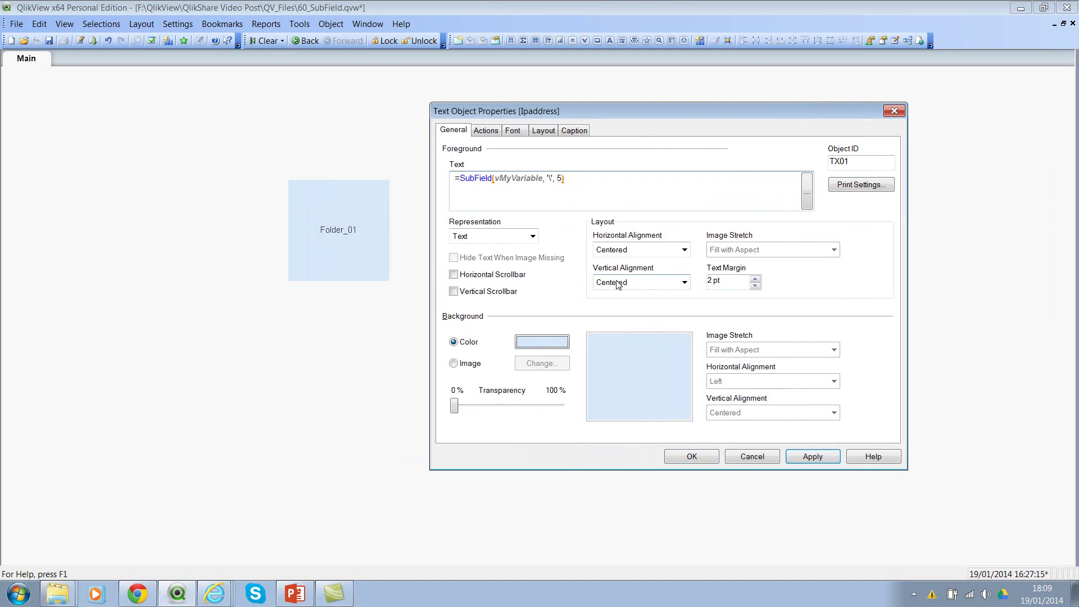
{"action": "left_click", "coordinate": [815, 459]}
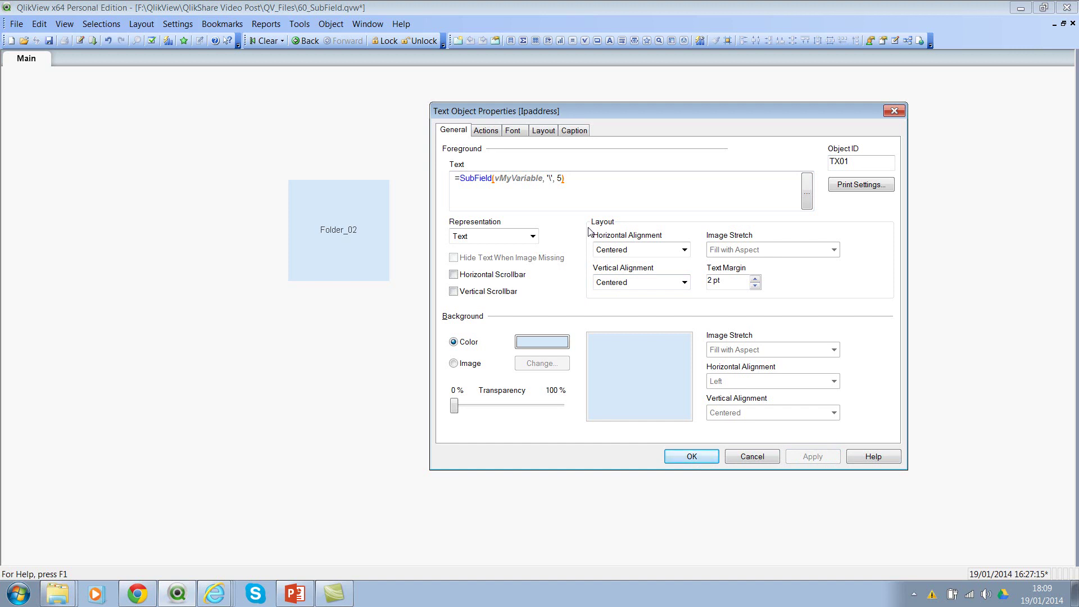
Set the SubField index to -1 so the text object shows April_2013.qvw
{"action": "key", "text": "BackSpace"}
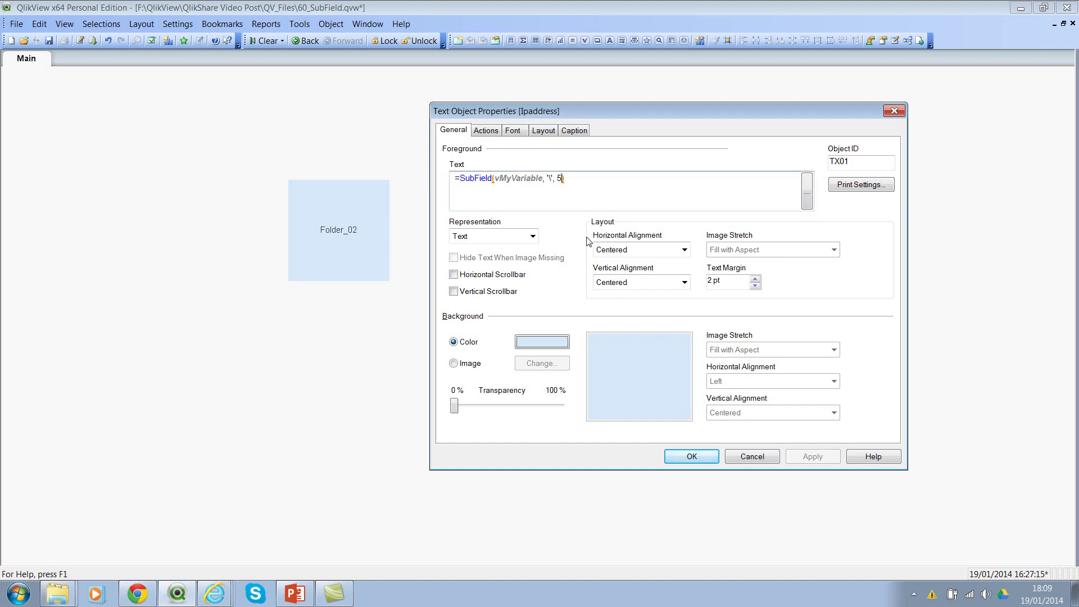
{"action": "key", "text": "BackSpace"}
{"action": "type", "text": "-1"}
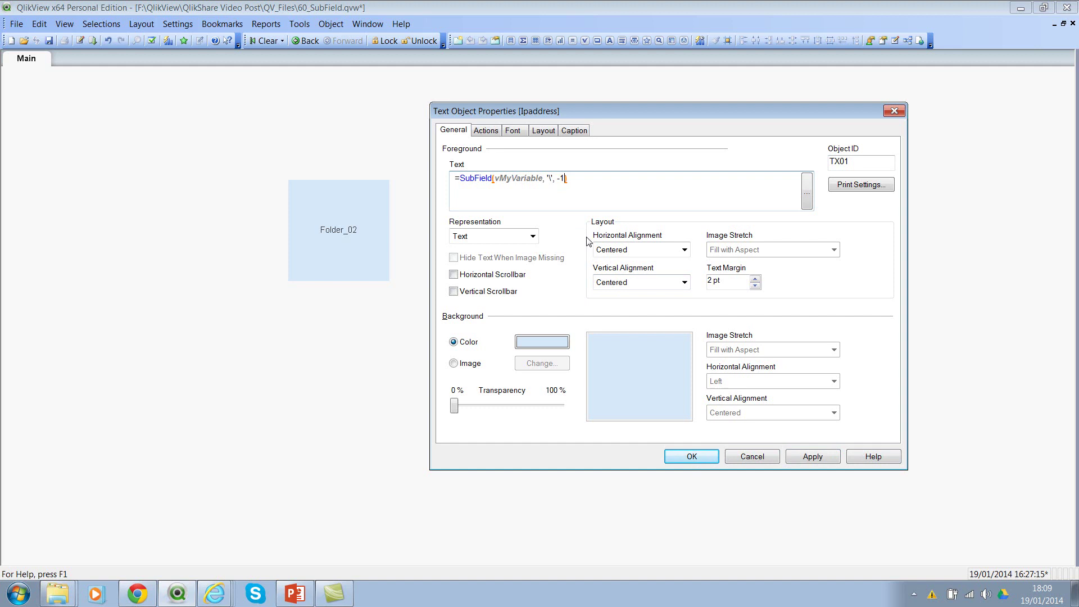
{"action": "left_click", "coordinate": [804, 458]}
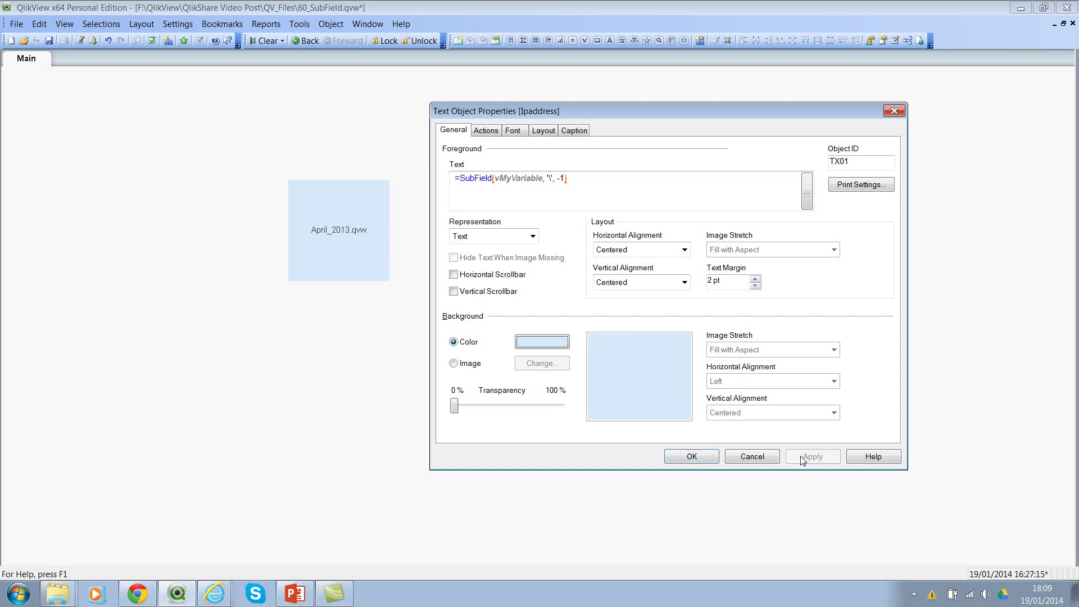
{"action": "left_click", "coordinate": [668, 458]}
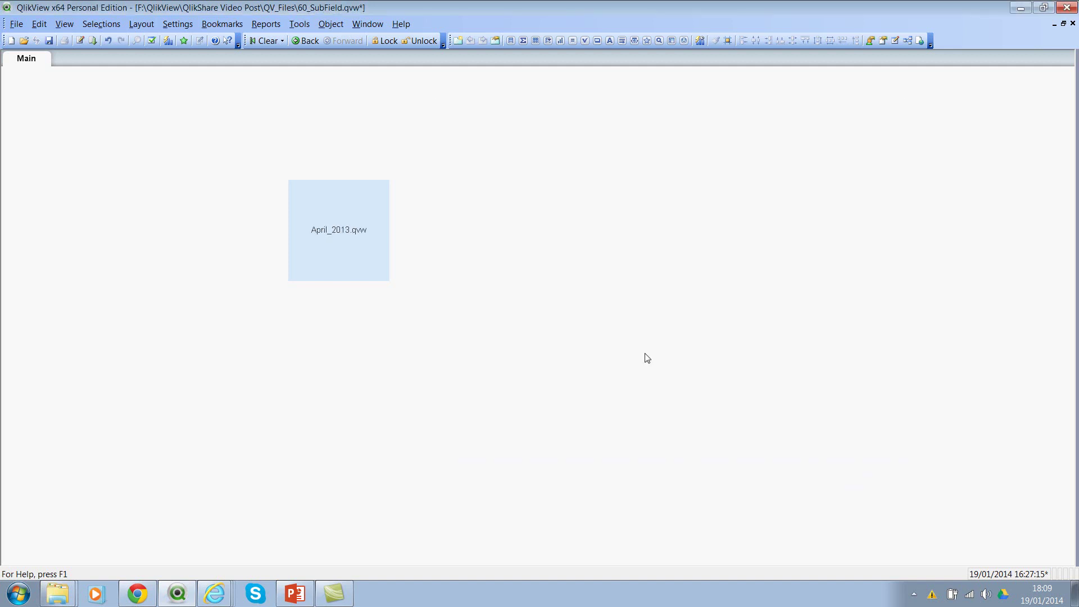
{"action": "key", "text": "ctrl+alt+v"}
Select vMyVariable in Variable Overview to view its full path ending in April_2013.qvw
{"action": "left_click", "coordinate": [675, 170]}
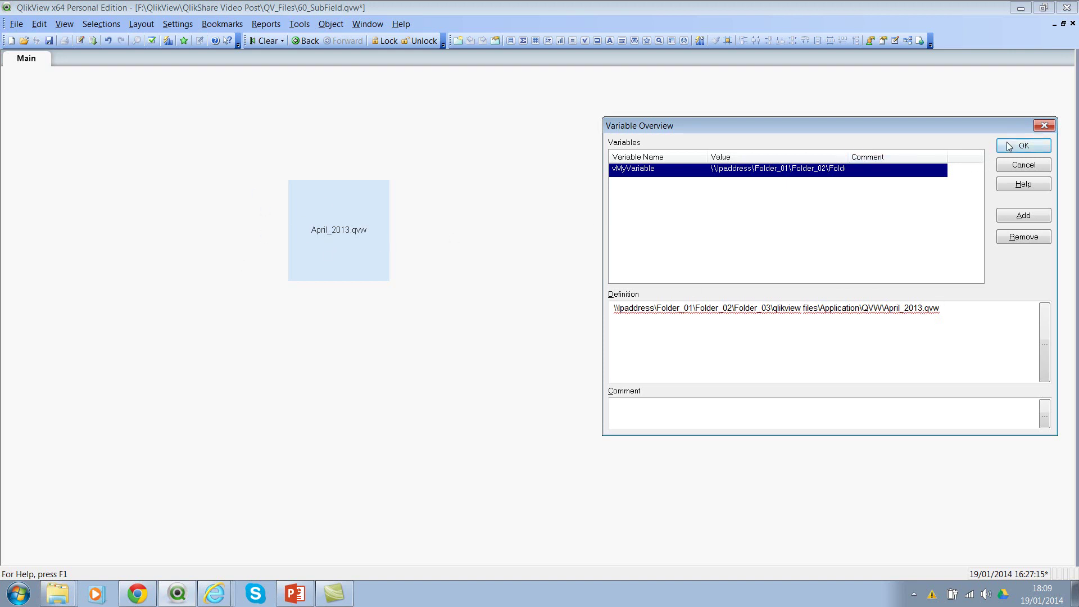
Change the text object's SubField index from -1 to -2 so it shows Application
{"action": "left_click", "coordinate": [1008, 147]}
{"action": "right_click", "coordinate": [319, 230]}
{"action": "left_click", "coordinate": [365, 236]}
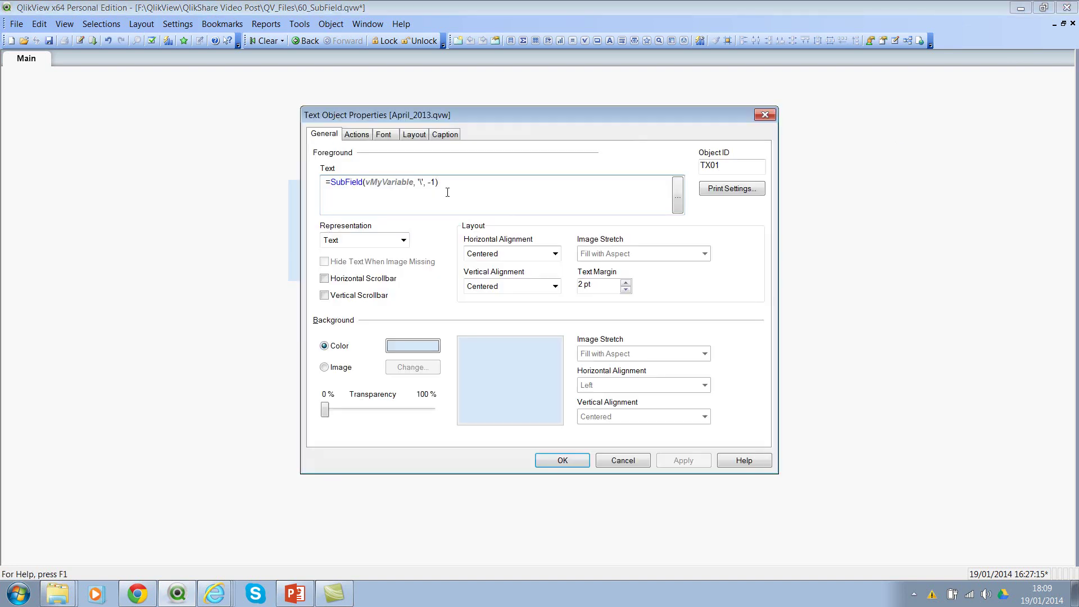
{"action": "key", "text": "Delete"}
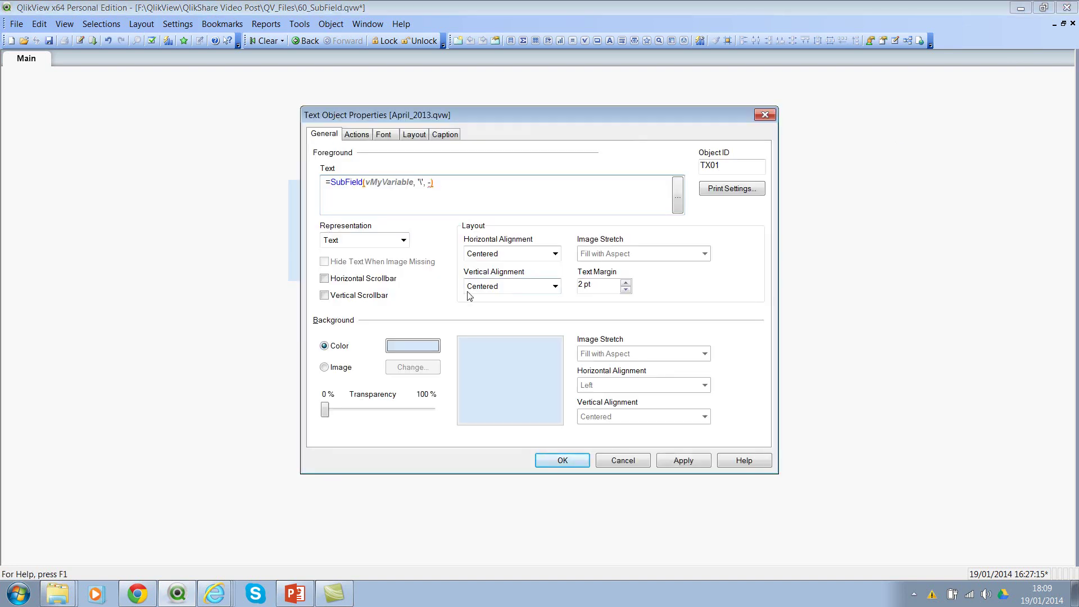
{"action": "type", "text": "2"}
{"action": "left_click", "coordinate": [568, 460]}
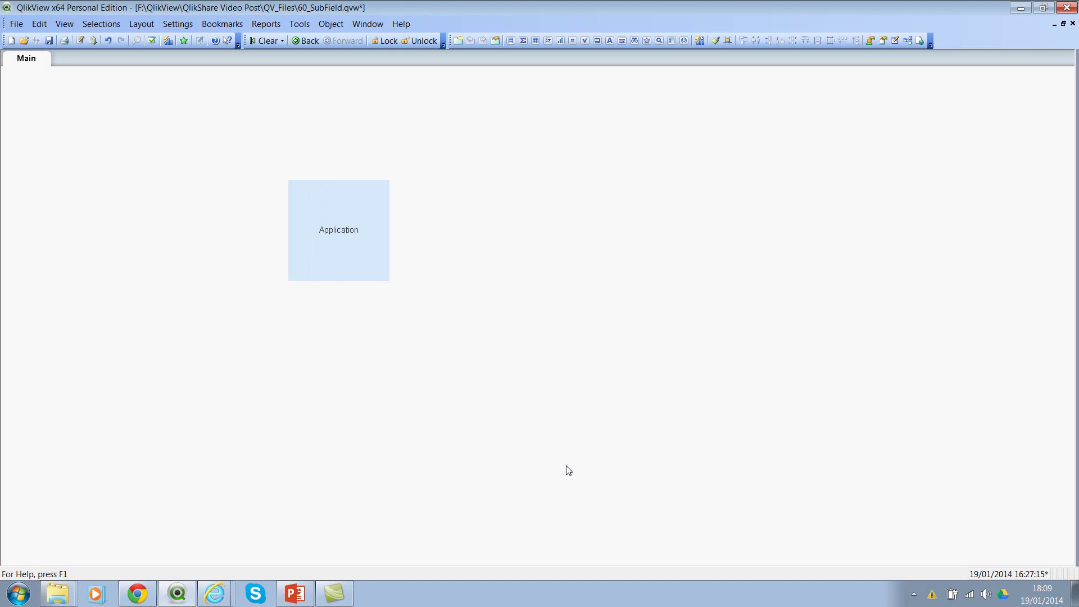
Reopen Variable Overview and highlight the file name at the end of vMyVariable's path
{"action": "key", "text": "ctrl+alt+v"}
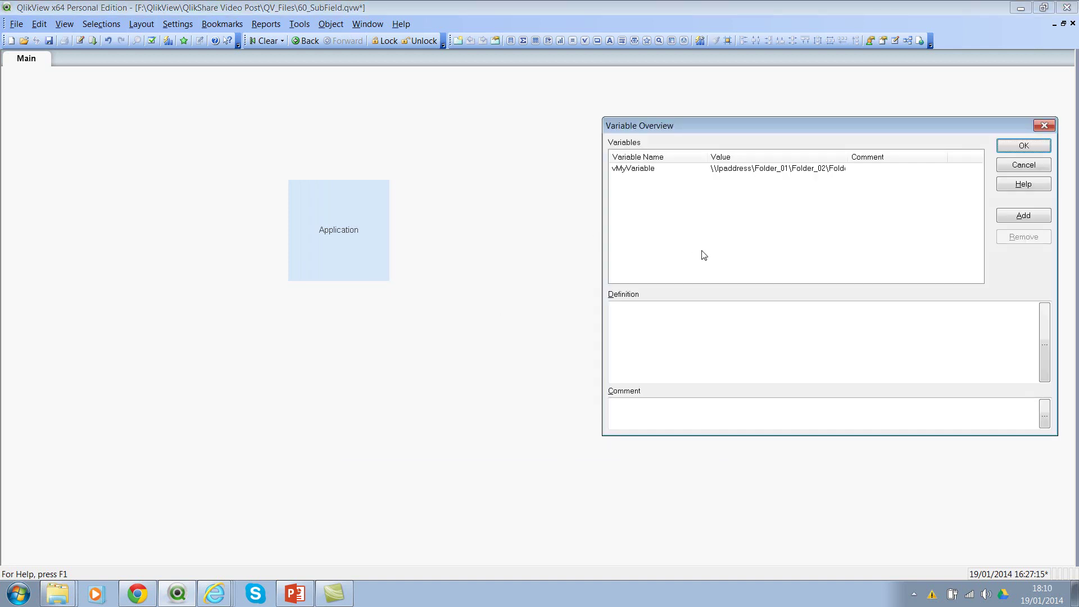
{"action": "left_click", "coordinate": [786, 171]}
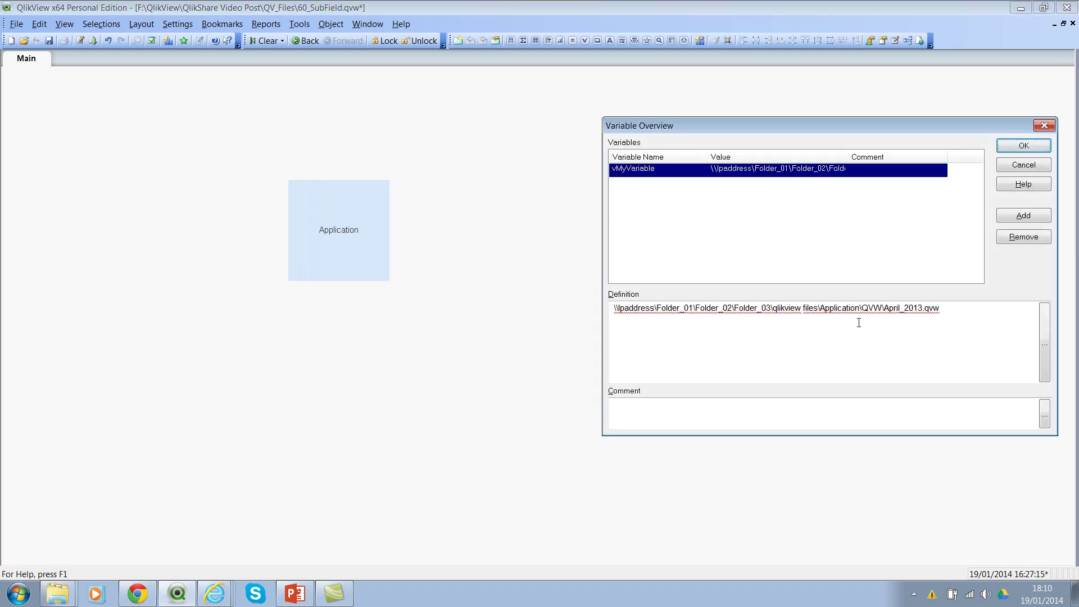
{"action": "left_click_drag", "start_coordinate": [939, 308], "coordinate": [801, 308]}
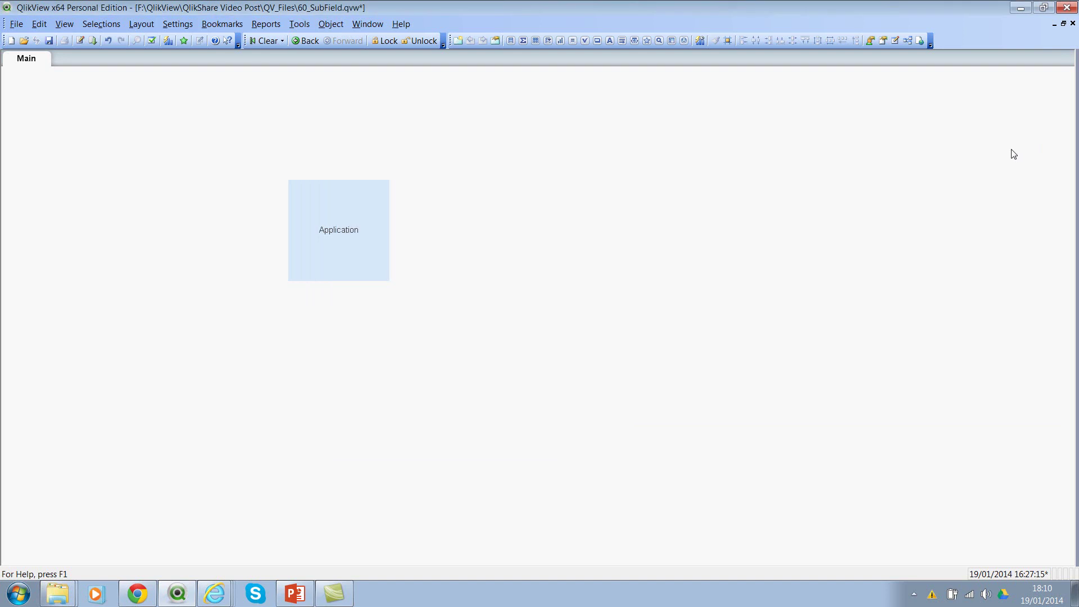
In the load script, add a Table Files import of the 60_SubField spreadsheet
{"action": "left_click", "coordinate": [1012, 149]}
{"action": "key", "text": "ctrl+e"}
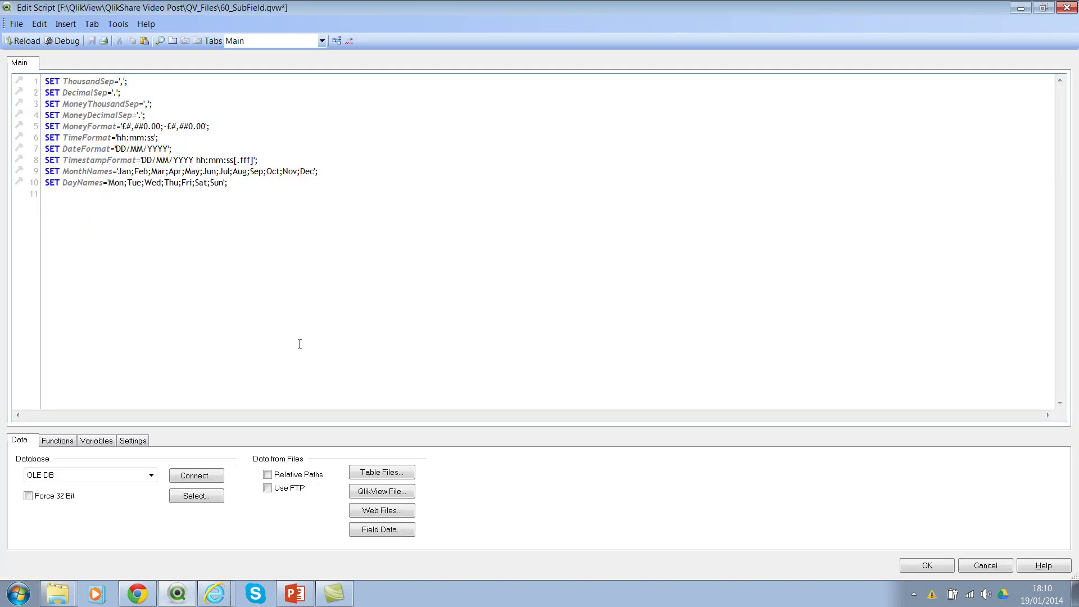
{"action": "key", "text": "Return"}
{"action": "key", "text": "Return"}
{"action": "left_click", "coordinate": [379, 473]}
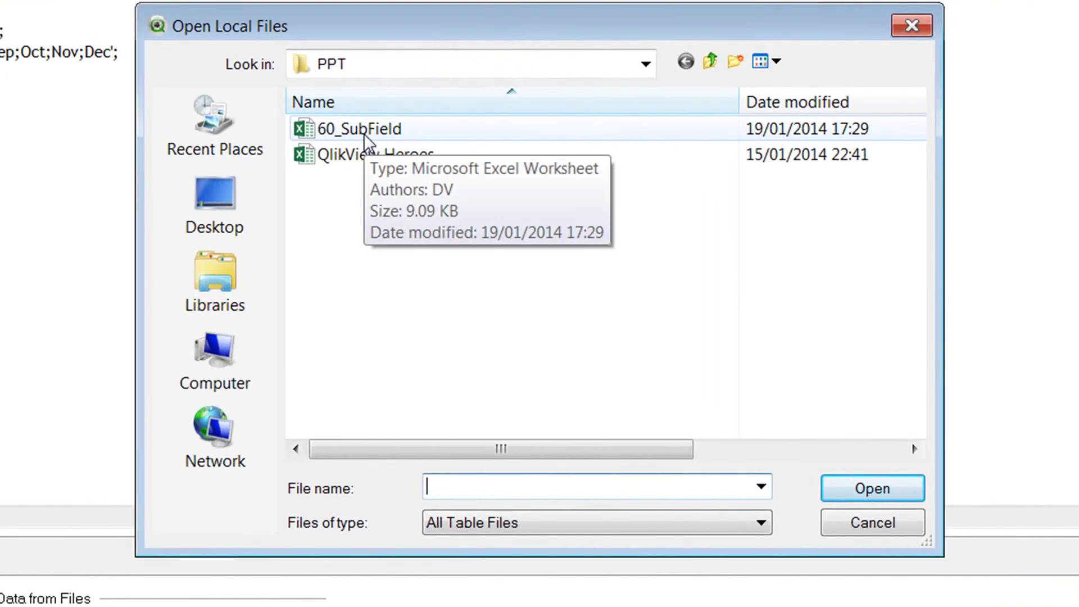
{"action": "double_click", "coordinate": [363, 133]}
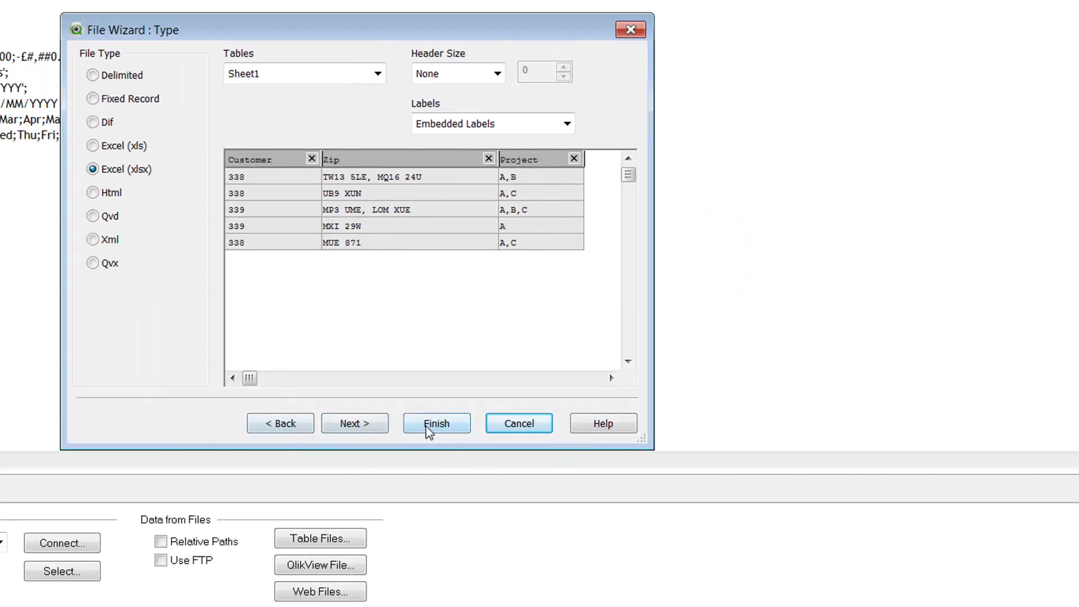
Insert the load statement and reload to bring in Customer, Zip and Project data
{"action": "left_click", "coordinate": [425, 424]}
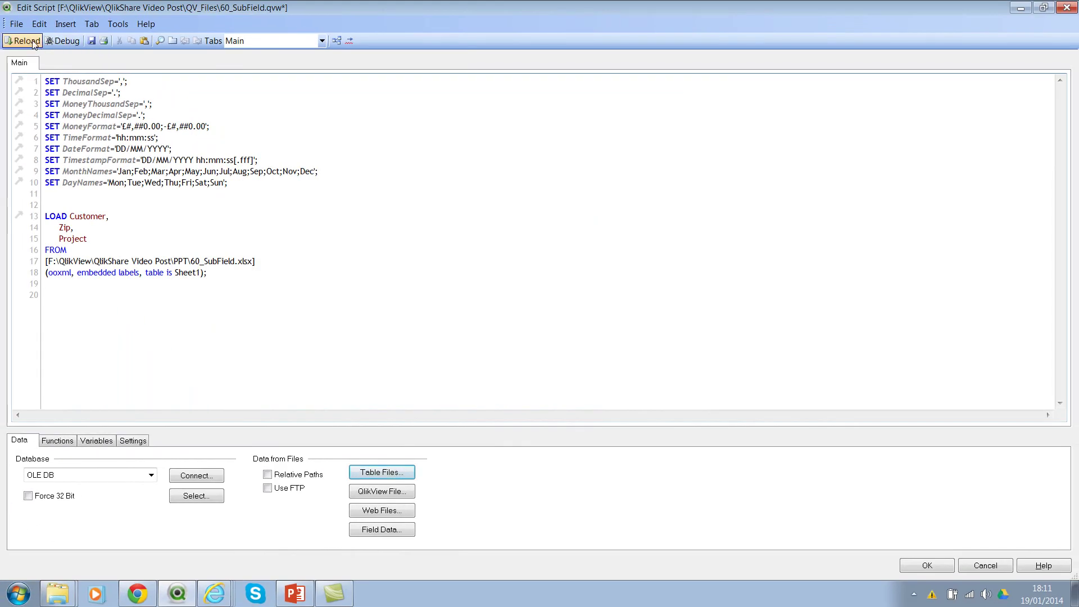
{"action": "left_click", "coordinate": [33, 42]}
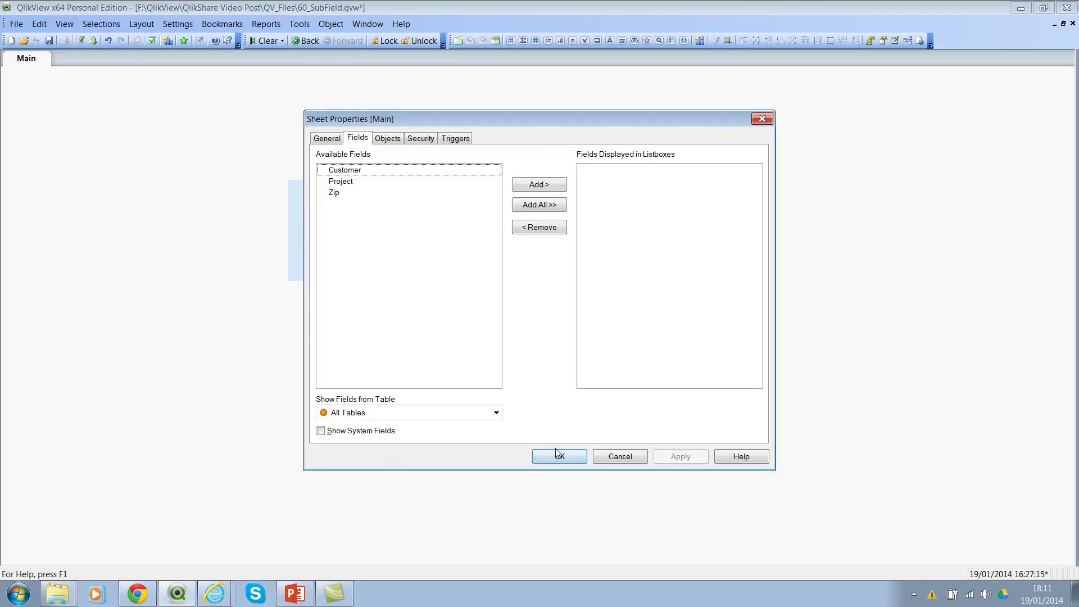
{"action": "left_click", "coordinate": [559, 456]}
Move the Application text object to the upper left and add a table box with all fields
{"action": "left_click_drag", "start_coordinate": [345, 225], "coordinate": [124, 160]}
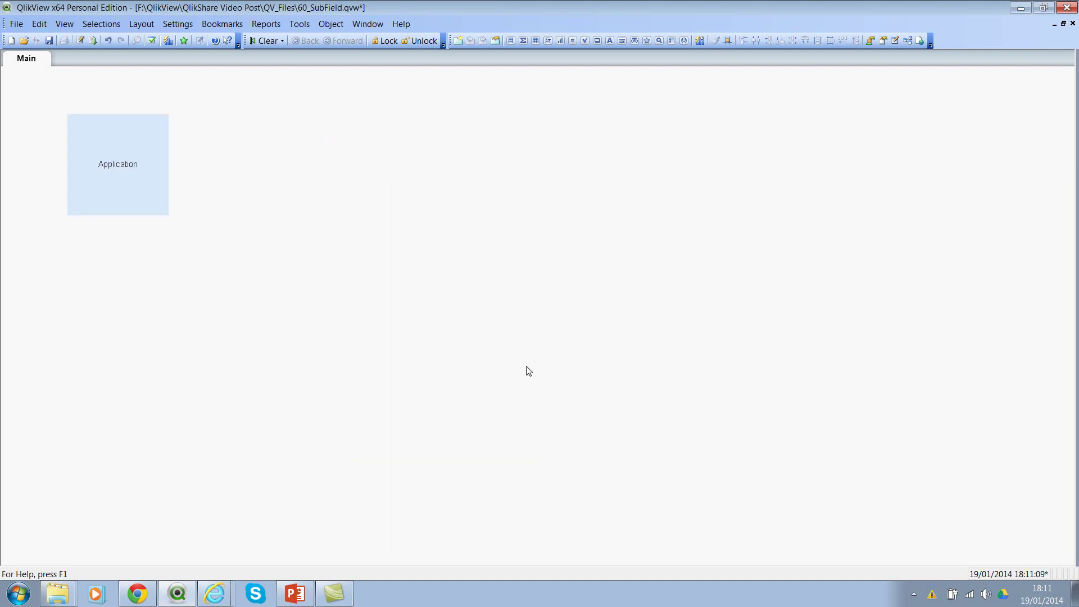
{"action": "right_click", "coordinate": [329, 187]}
{"action": "mouse_move", "coordinate": [393, 223]}
{"action": "left_click", "coordinate": [537, 268]}
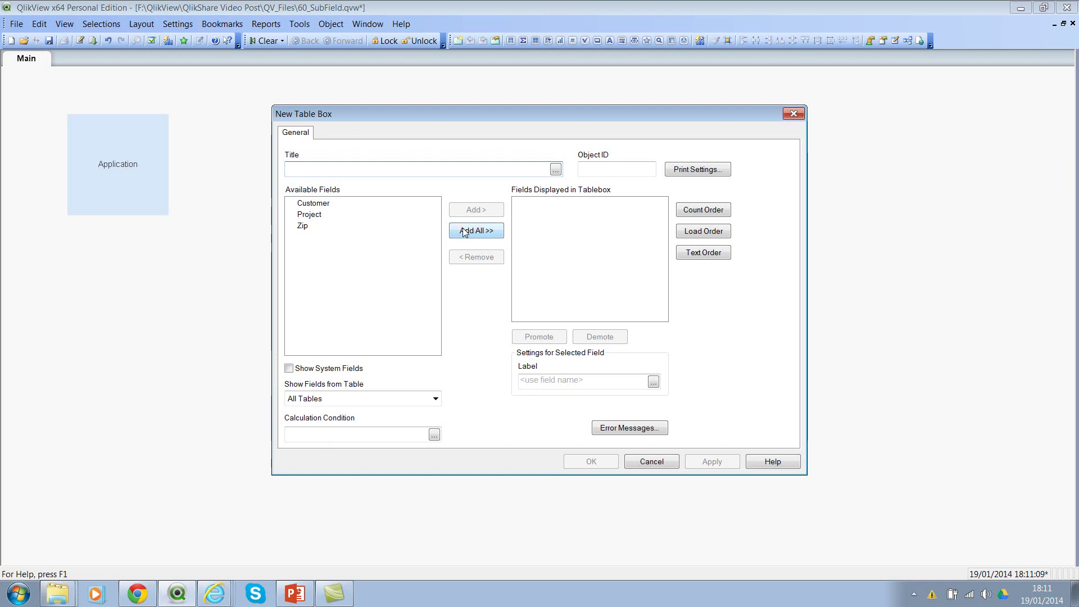
{"action": "left_click", "coordinate": [463, 228]}
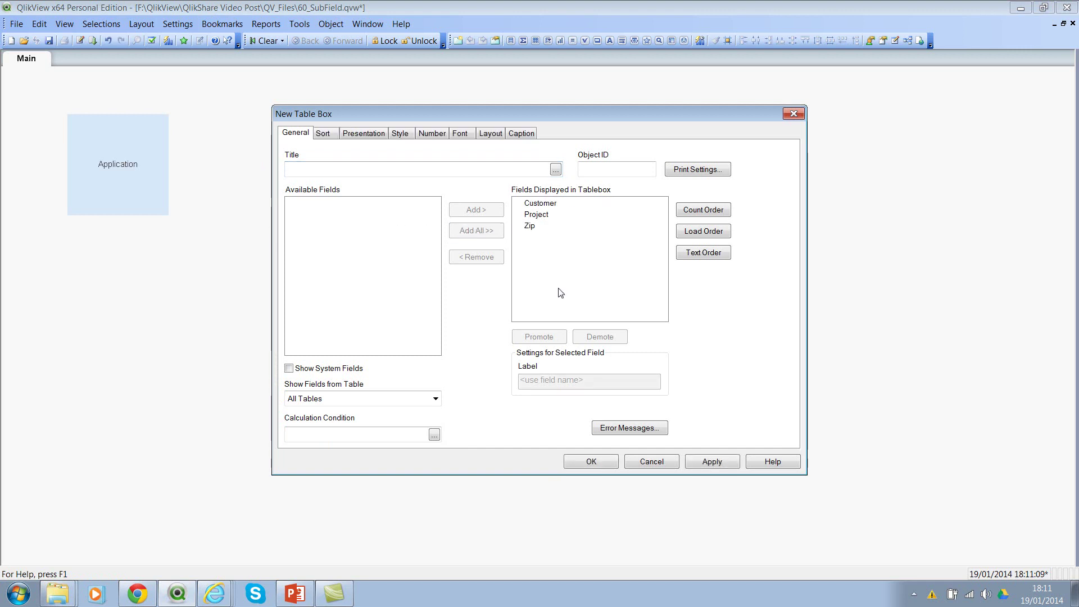
{"action": "left_click", "coordinate": [597, 464]}
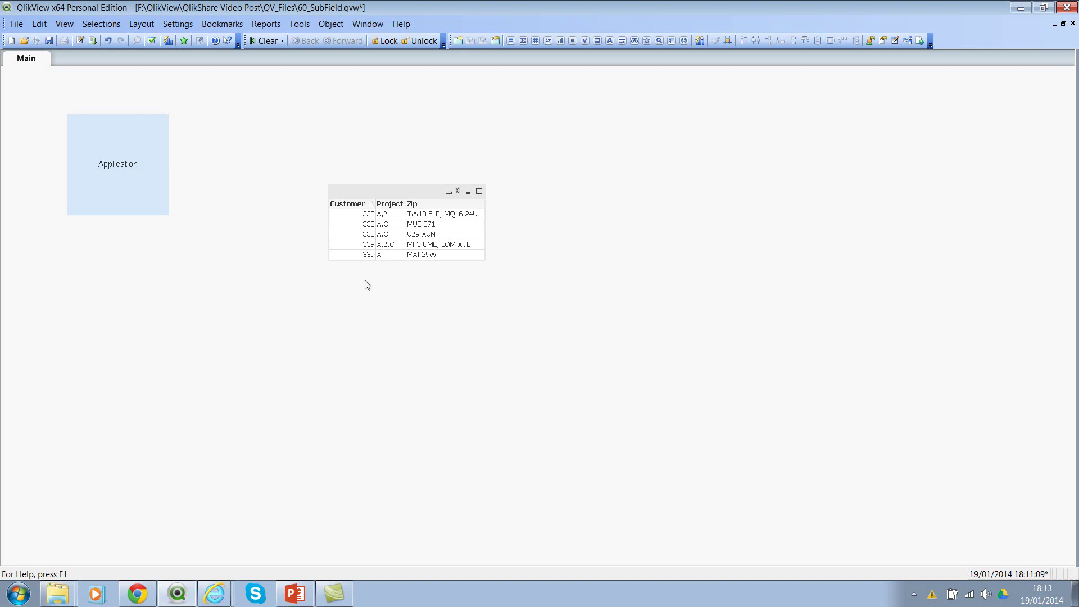
Begin a second NoConcatenate LOAD in the script that keeps the Customer field
{"action": "key", "text": "ctrl+e"}
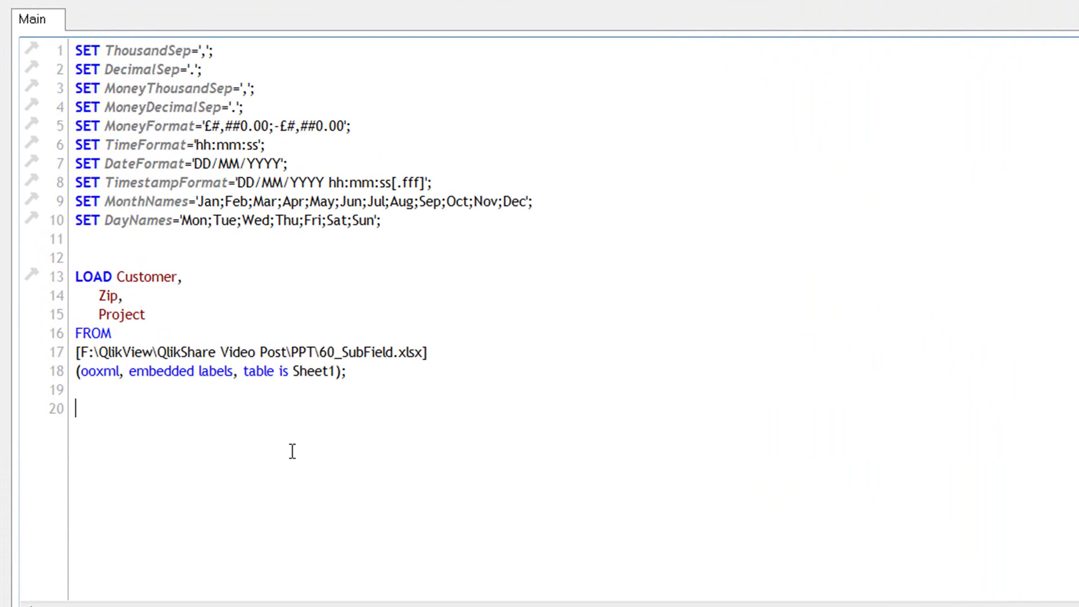
{"action": "type", "text": "no"}
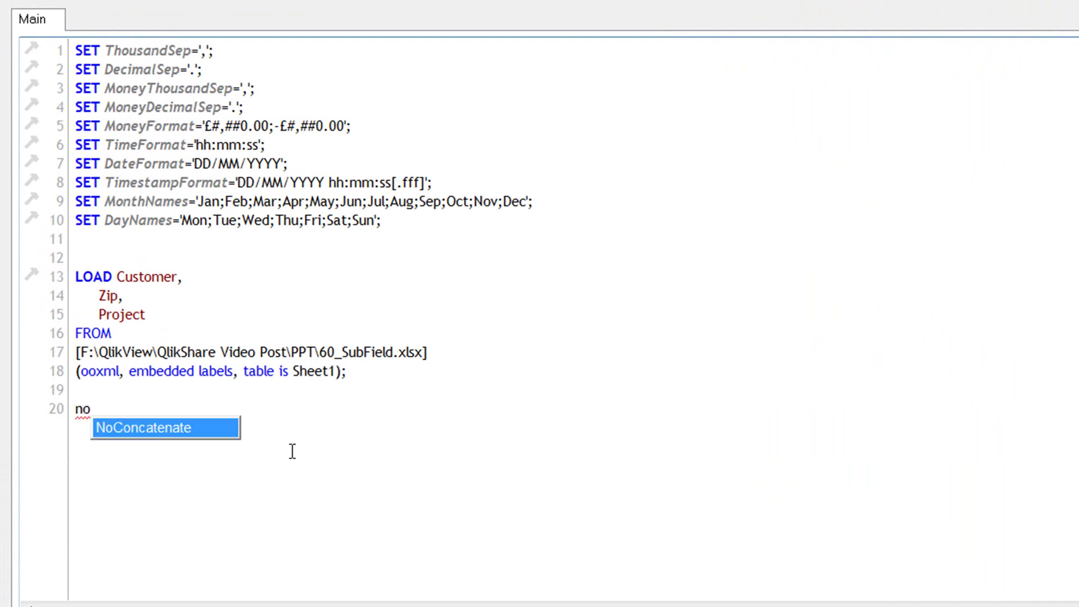
{"action": "key", "text": "Return"}
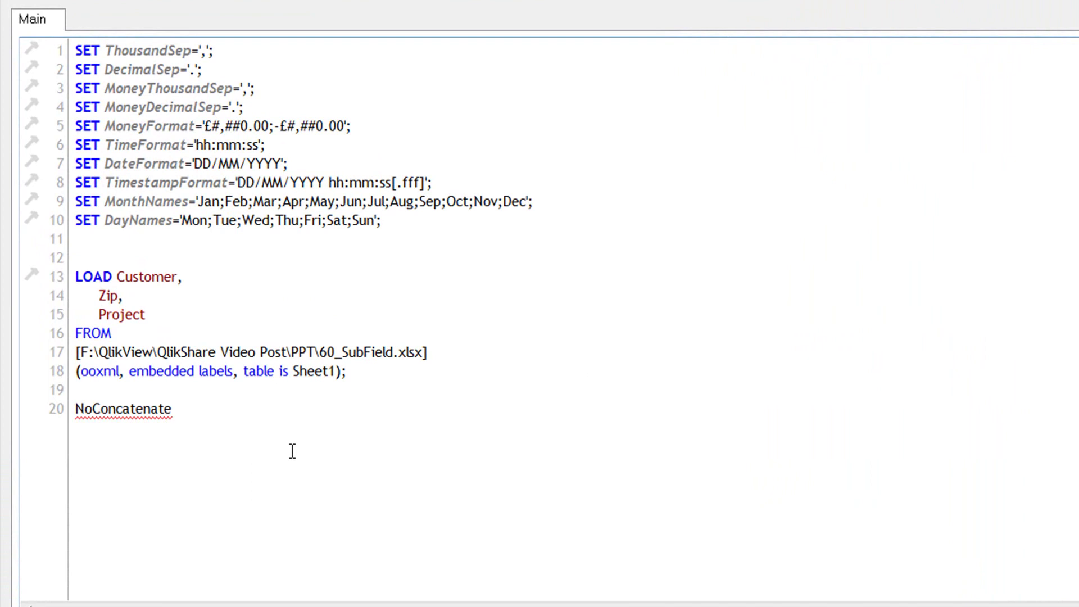
{"action": "key", "text": "Return"}
{"action": "key", "text": "Return"}
{"action": "type", "text": "LO"}
{"action": "key", "text": "Return"}
Add SubField(Zip, ',') AS Zip and SubField(Project, ',') AS Project to the load
{"action": "key", "text": "Return"}
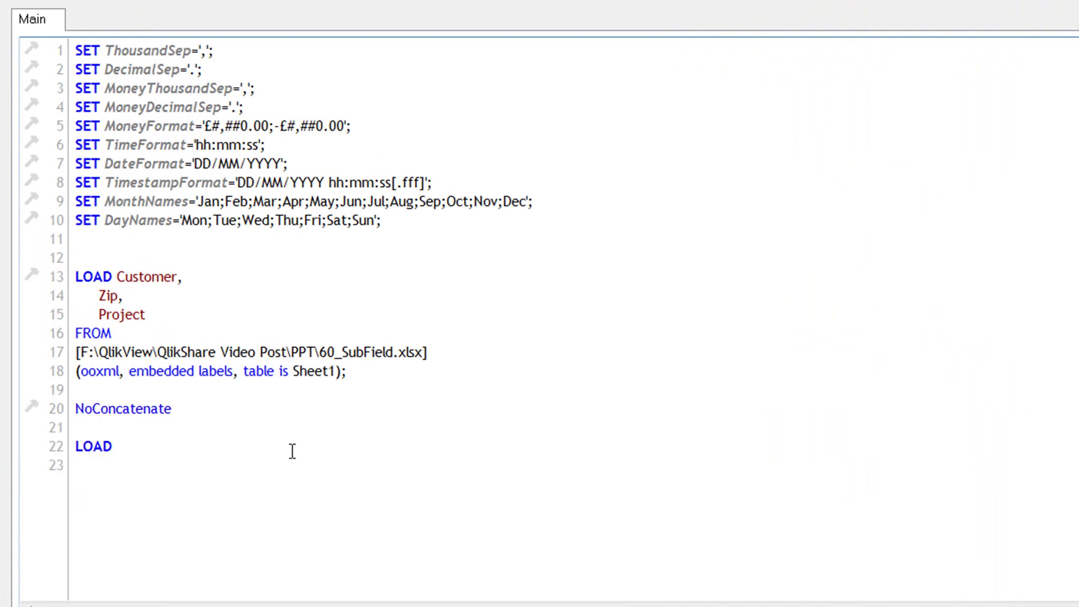
{"action": "type", "text": "Customer"}
{"action": "key", "text": "Home"}
{"action": "type", "text": "S"}
{"action": "key", "text": "BackSpace"}
{"action": "key", "text": "End"}
{"action": "type", "text": "."}
{"action": "key", "text": "BackSpace"}
{"action": "type", "text": ","}
{"action": "key", "text": "Return"}
{"action": "type", "text": "Zip"}
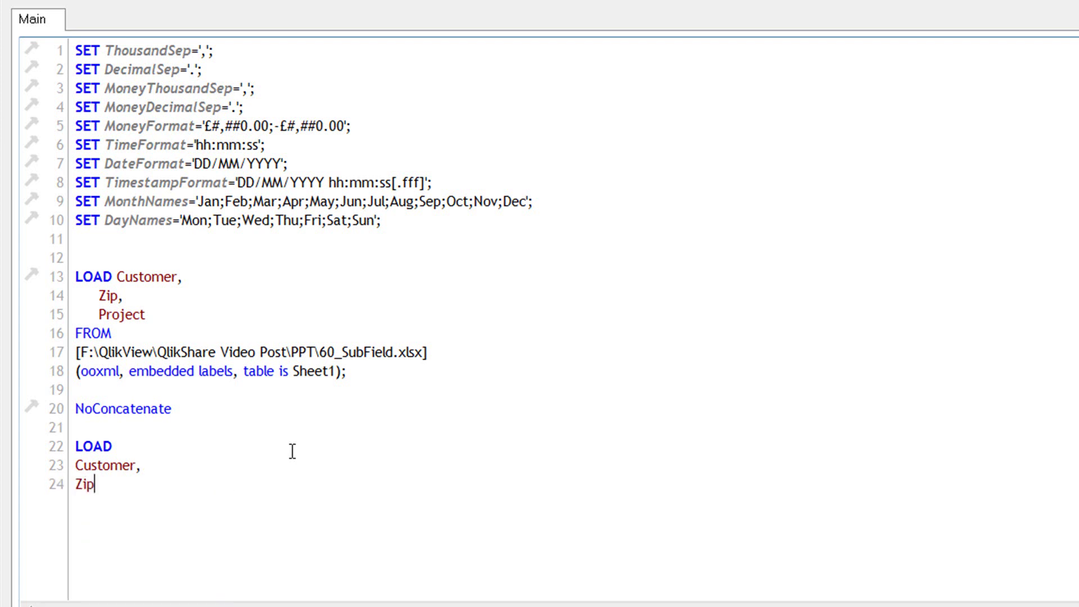
{"action": "key", "text": "Home"}
{"action": "type", "text": "Subfield("}
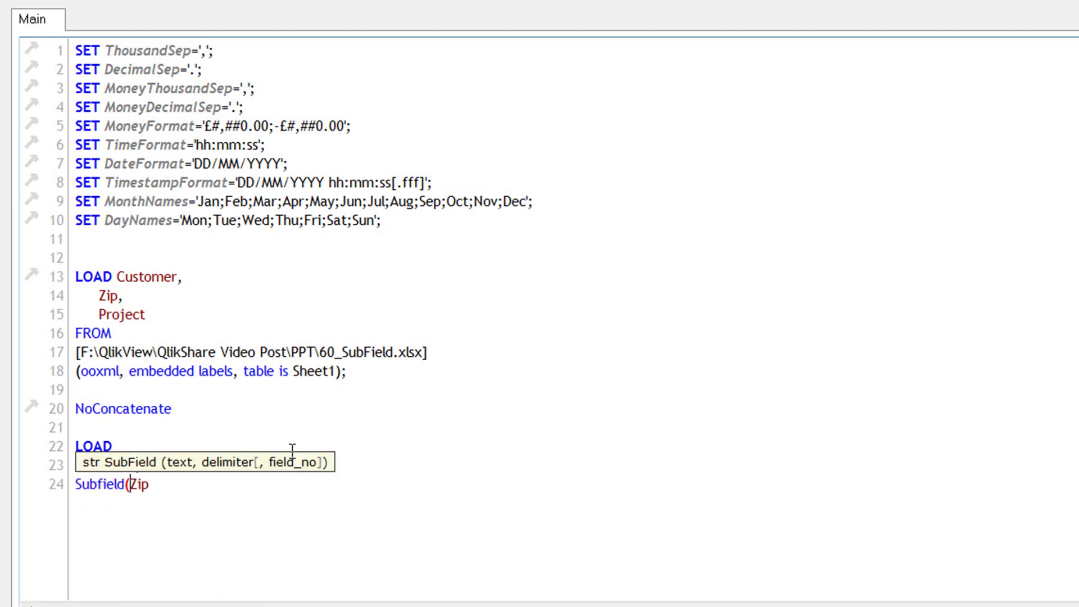
{"action": "type", "text": ", ',') A"}
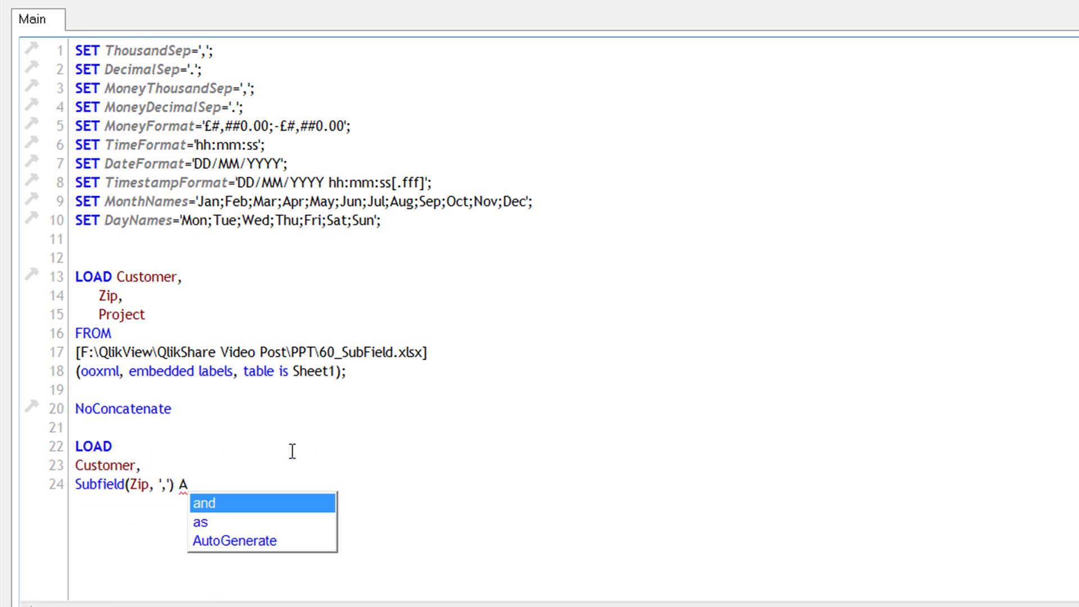
{"action": "type", "text": "S"}
{"action": "key", "text": "BackSpace"}
{"action": "key", "text": "BackSpace"}
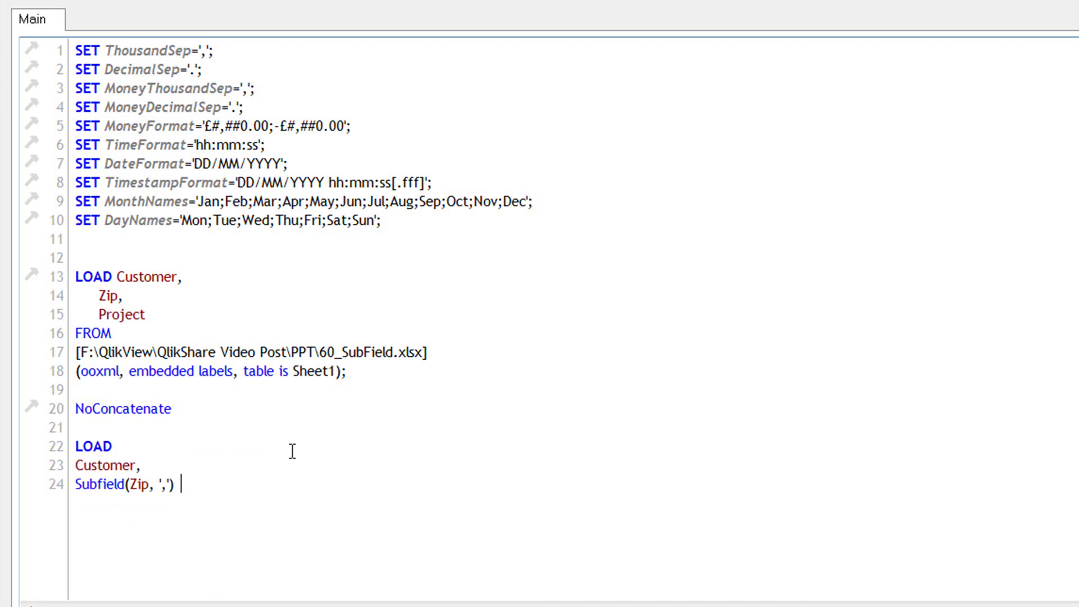
{"action": "type", "text": "AS  Zi"}
{"action": "type", "text": "p,"}
{"action": "key", "text": "Return"}
{"action": "type", "text": "Su"}
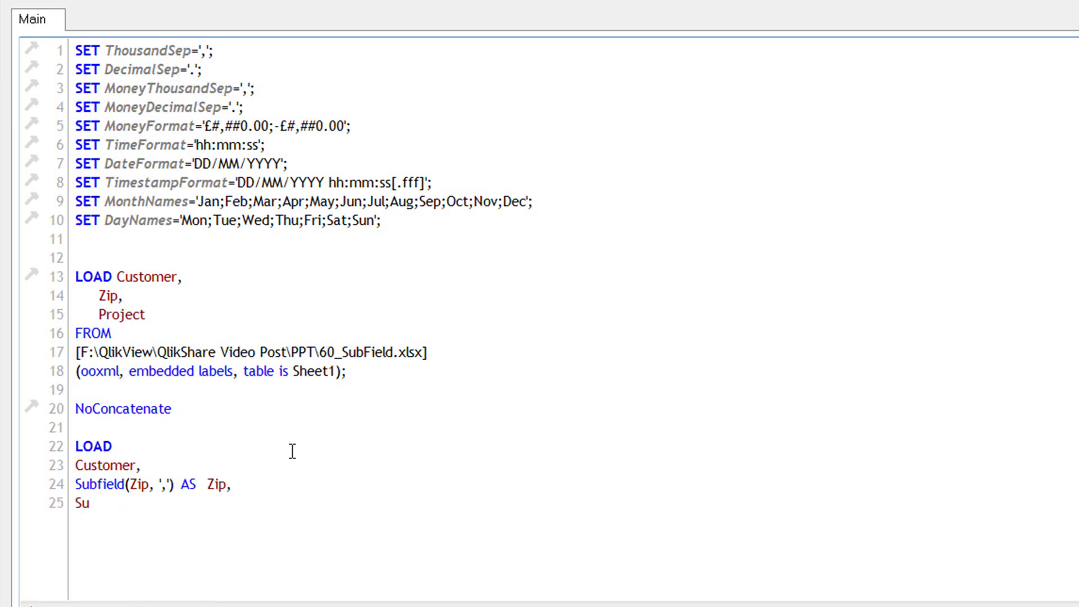
{"action": "type", "text": "b"}
{"action": "key", "text": "Return"}
{"action": "type", "text": "("}
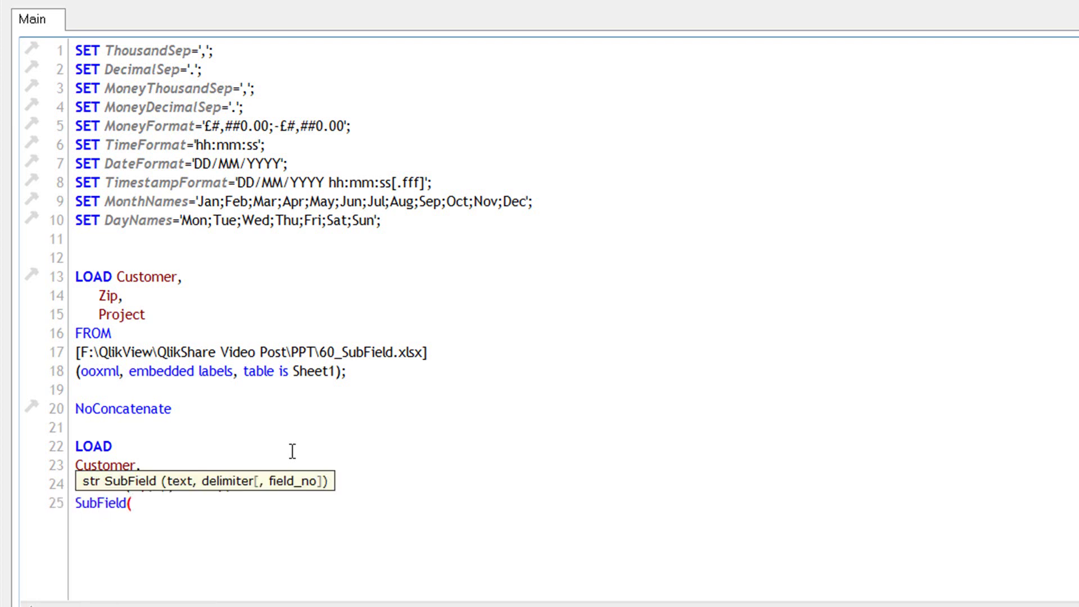
{"action": "type", "text": "Pr"}
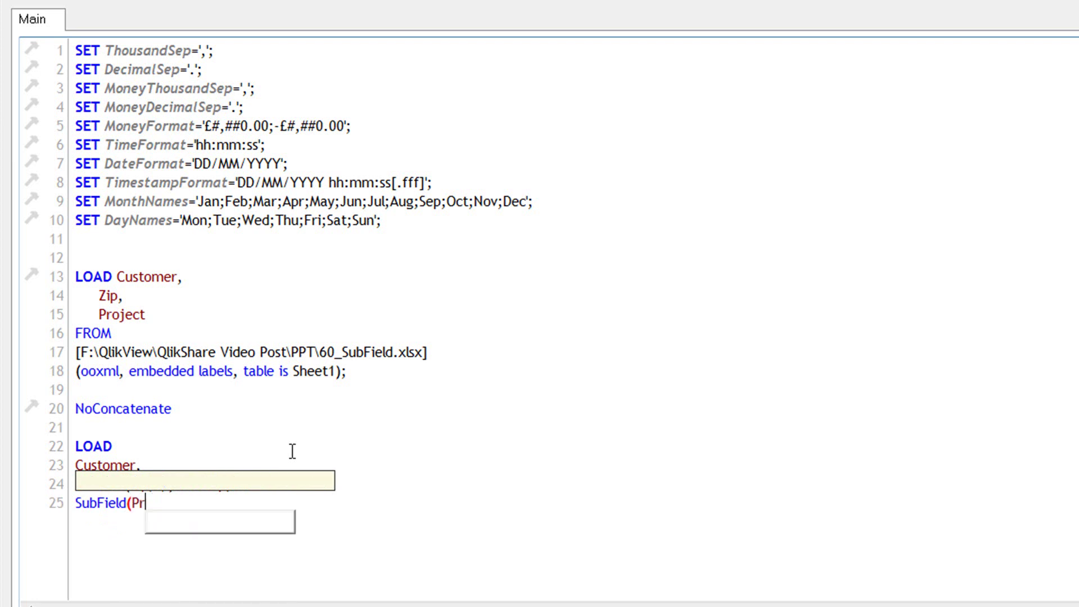
{"action": "type", "text": "oject"}
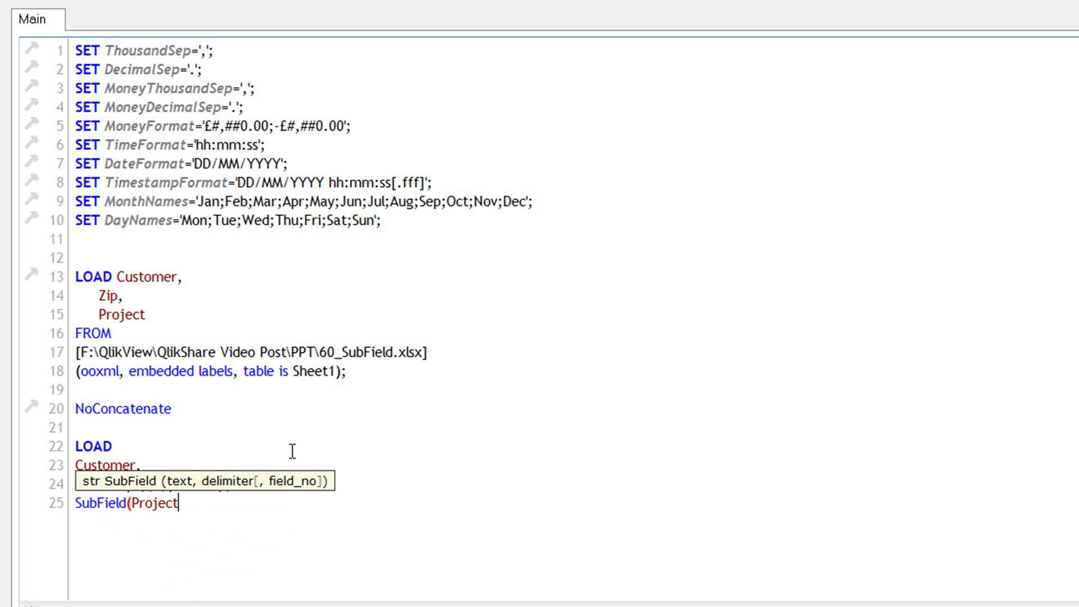
{"action": "type", "text": ", ',')"}
{"action": "key", "text": "Escape"}
{"action": "type", "text": "AS"}
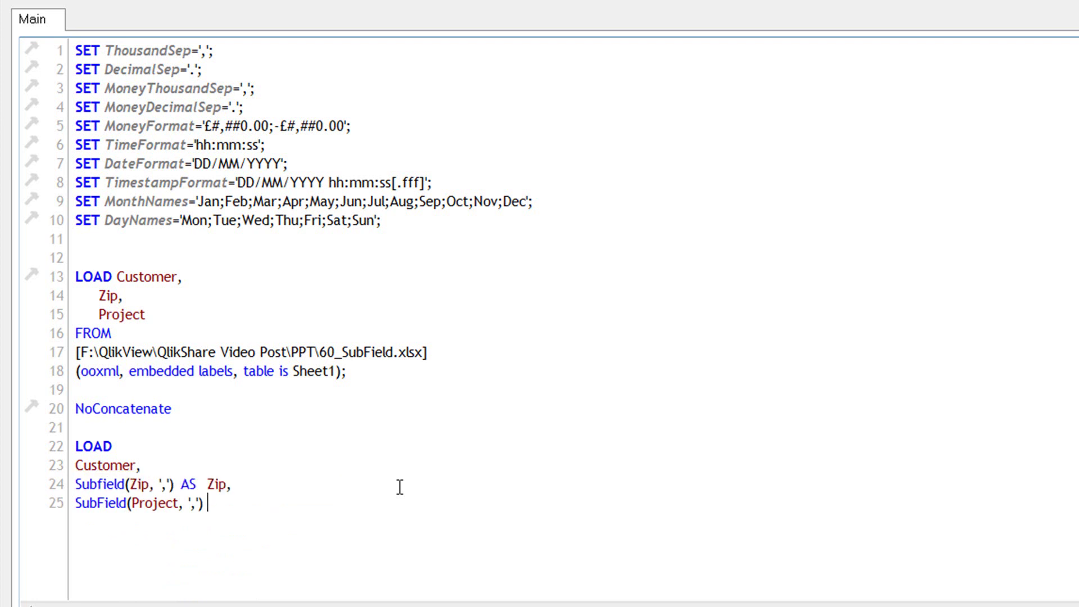
{"action": "type", "text": " Project"}
{"action": "key", "text": "Return"}
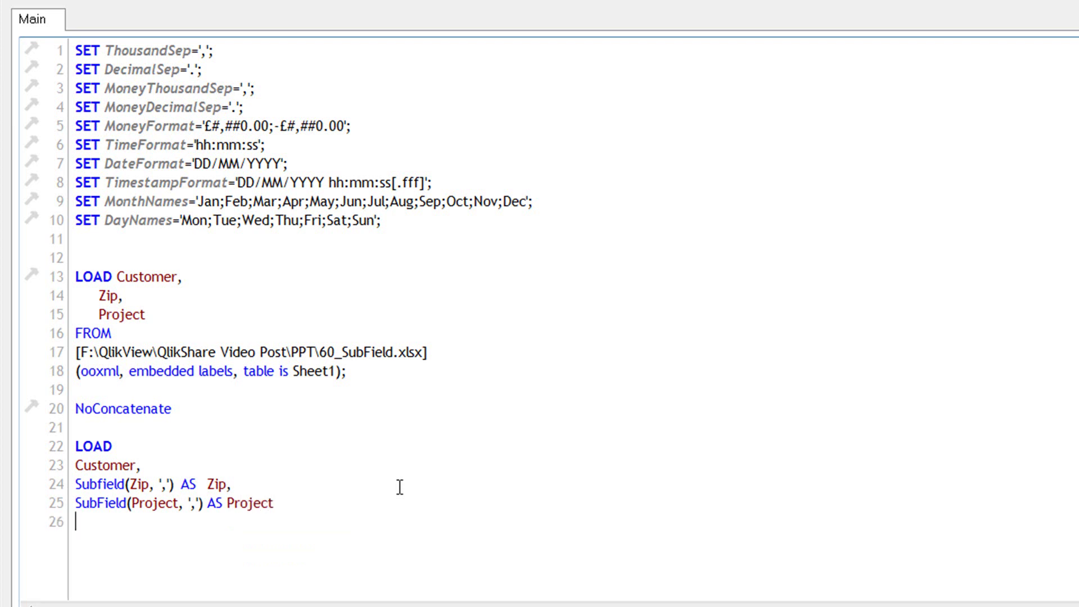
Label the first load Test: and the second Final:, reading Resident Test
{"action": "left_click", "coordinate": [126, 259]}
{"action": "type", "text": "Test:"}
{"action": "left_click", "coordinate": [109, 543]}
{"action": "key", "text": "Up"}
{"action": "key", "text": "Up"}
{"action": "key", "text": "Up"}
{"action": "key", "text": "Up"}
{"action": "key", "text": "Return"}
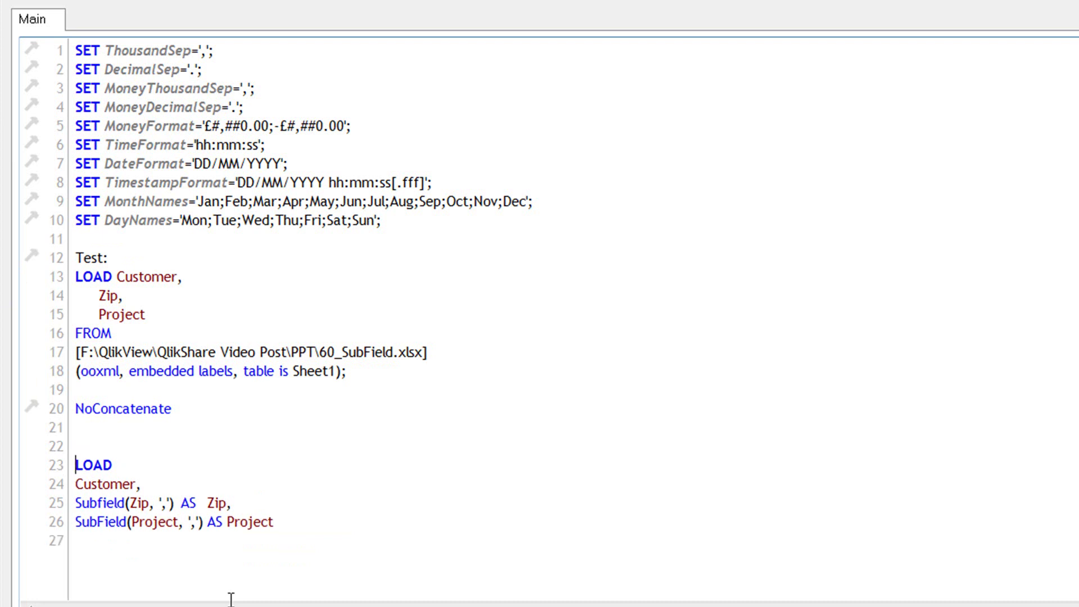
{"action": "key", "text": "Up"}
{"action": "type", "text": "Final"}
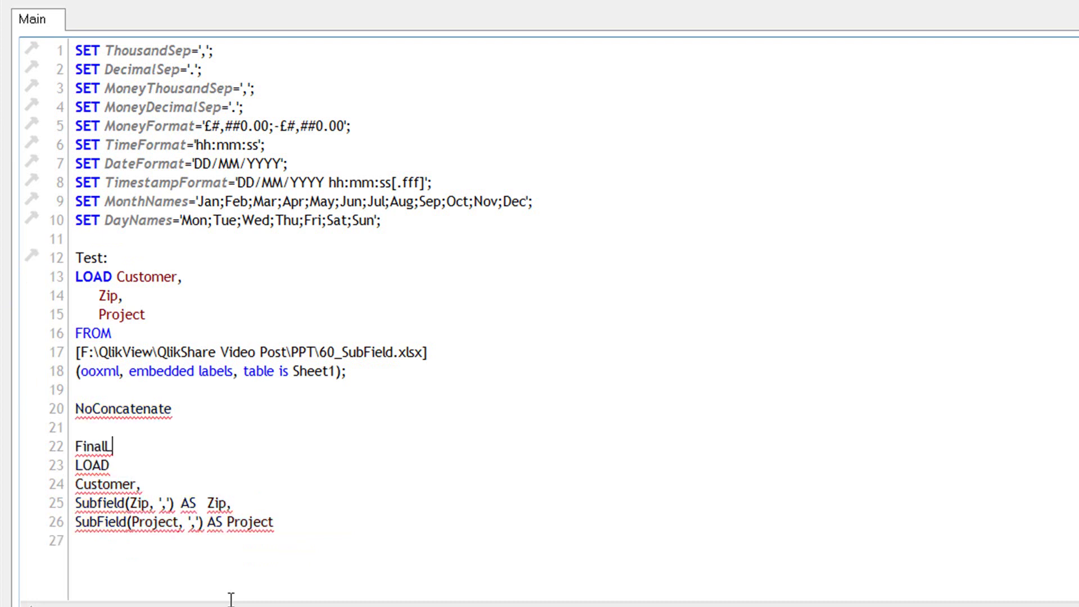
{"action": "type", "text": ":"}
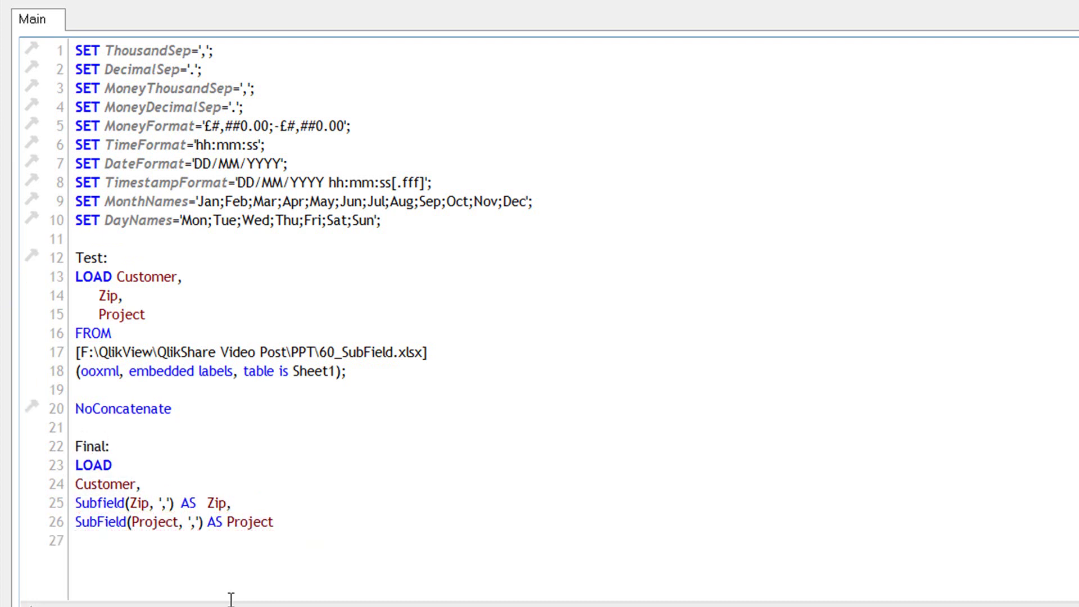
{"action": "type", "text": "ResidentTe"}
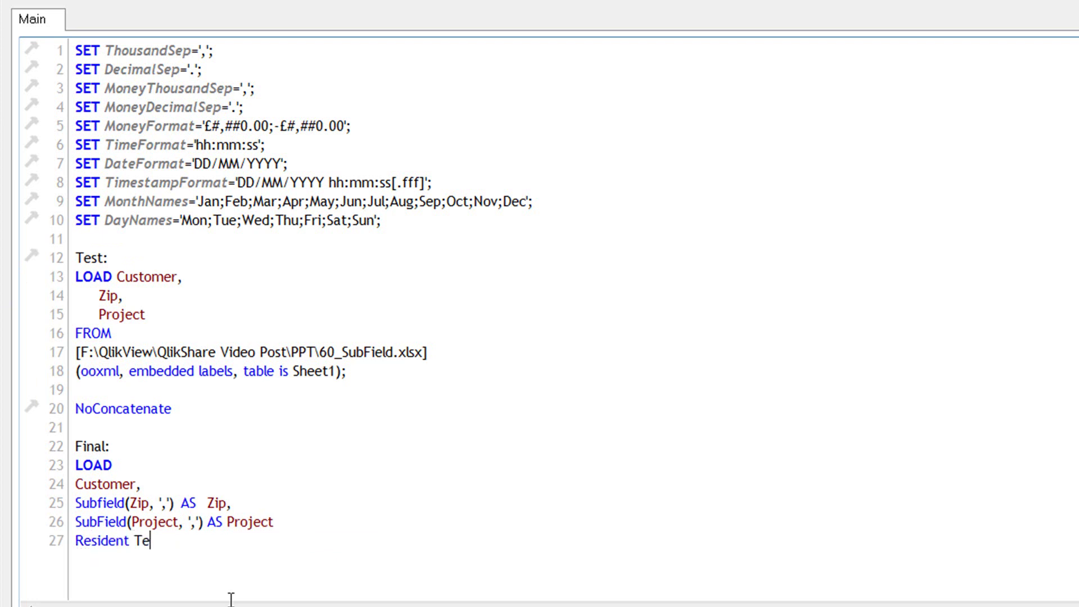
{"action": "type", "text": "st;"}
Add a Drop Table Test statement after the Final load
{"action": "key", "text": "Return"}
{"action": "key", "text": "Return"}
{"action": "type", "text": "Drop Test"}
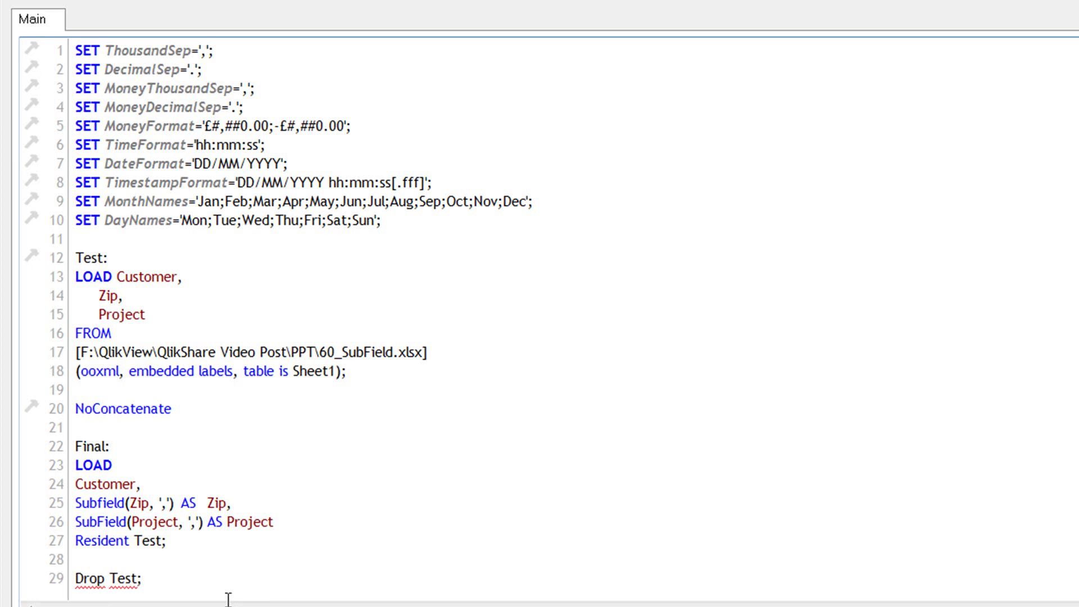
{"action": "key", "text": "Home"}
{"action": "key", "text": "Right"}
{"action": "key", "text": "Right"}
{"action": "key", "text": "Right"}
{"action": "key", "text": "Right"}
{"action": "type", "text": "Tabl"}
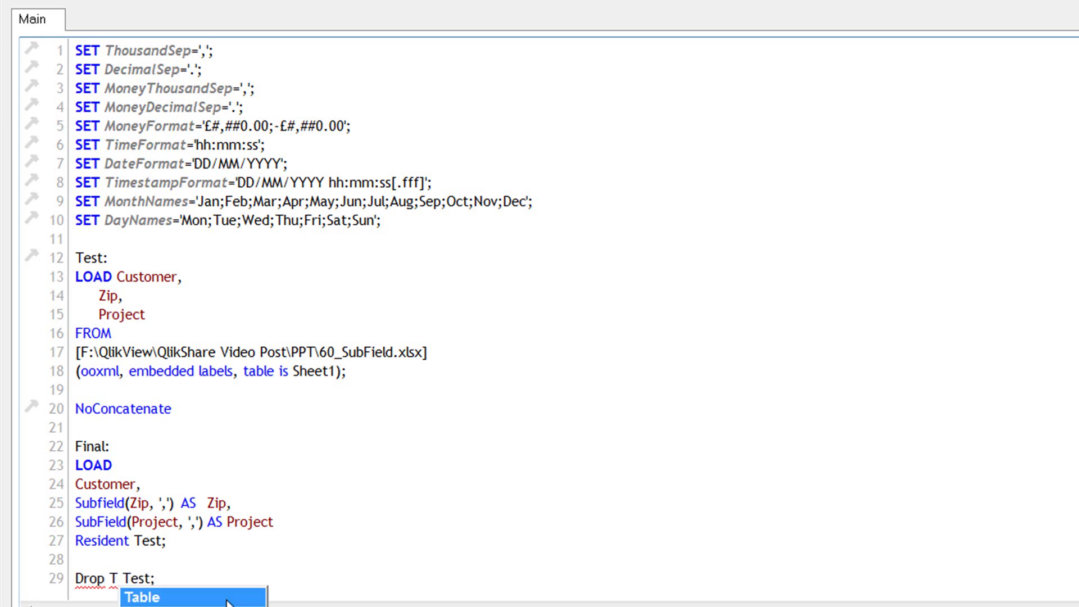
{"action": "type", "text": "e"}
{"action": "left_click", "coordinate": [315, 492]}
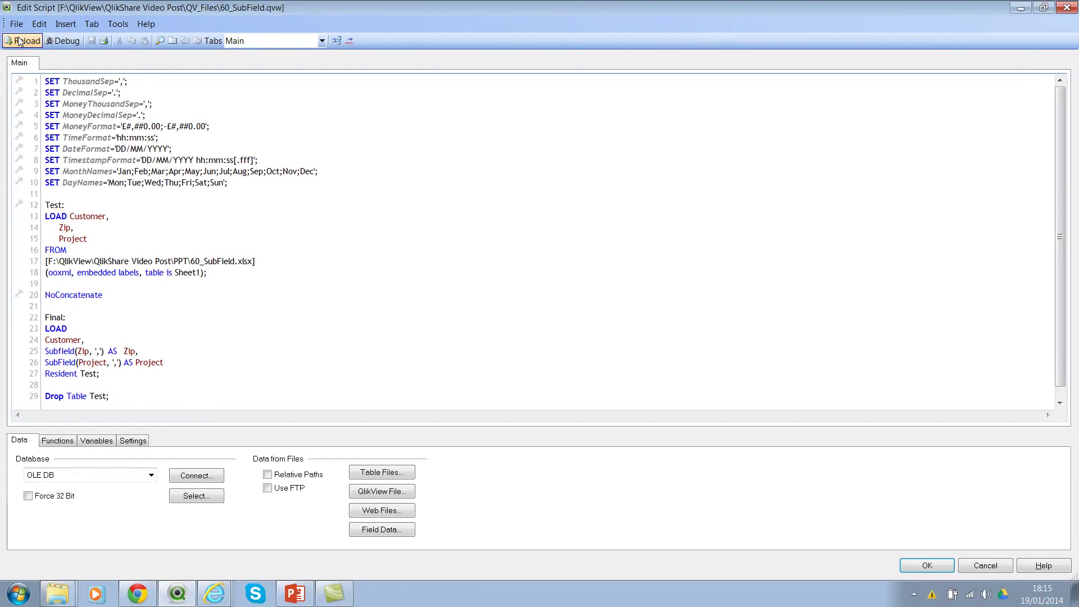
Reload the edited script and confirm Sheet Properties so the table box shows 15 split rows
{"action": "left_click", "coordinate": [28, 42]}
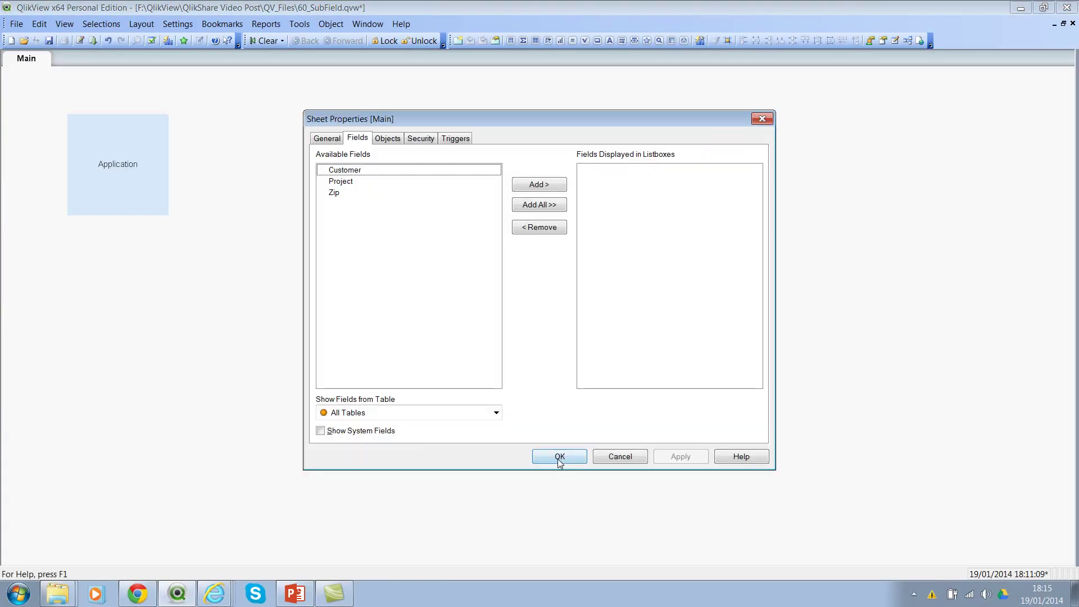
{"action": "left_click", "coordinate": [556, 459]}
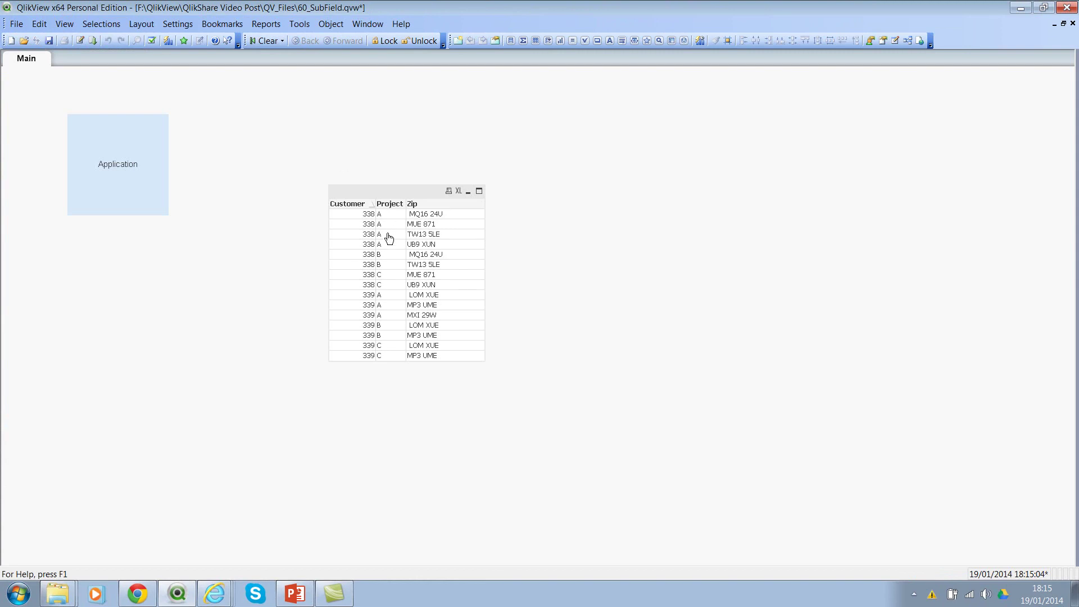